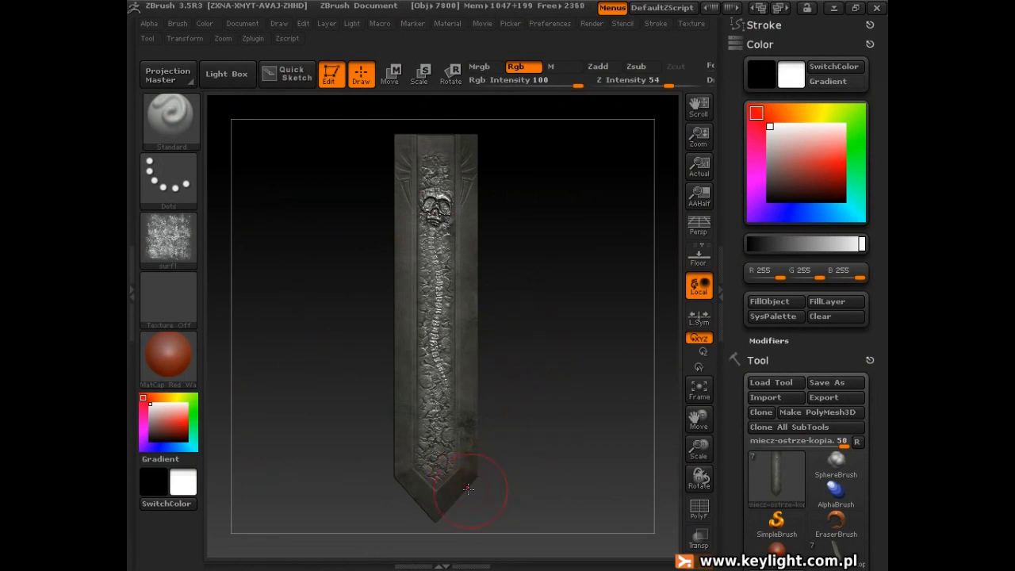
Zoom in on the blade's central stone relief and tilt it to a new angle
mouse_move(307, 318)
left_mouse_down("alt")
mouse_move(307, 391)
mouse_move(324, 310)
left_mouse_up("alt")
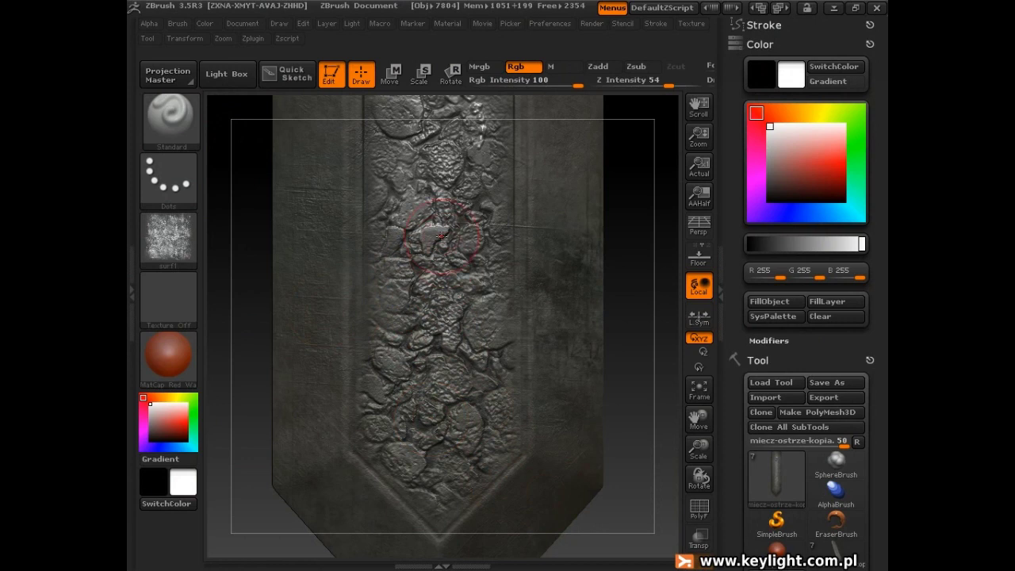
left_click_drag(640, 195, 642, 255)
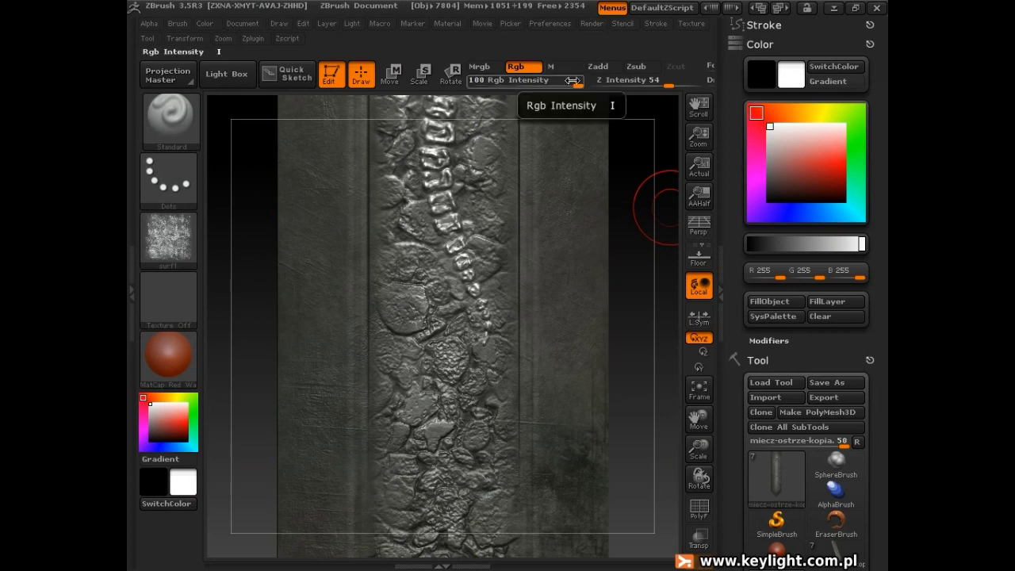
Set Rgb Intensity to 20, black colour and Draw Size 5, zoomed close on the vertebrae
left_click_drag(572, 88, 520, 86)
key("c")
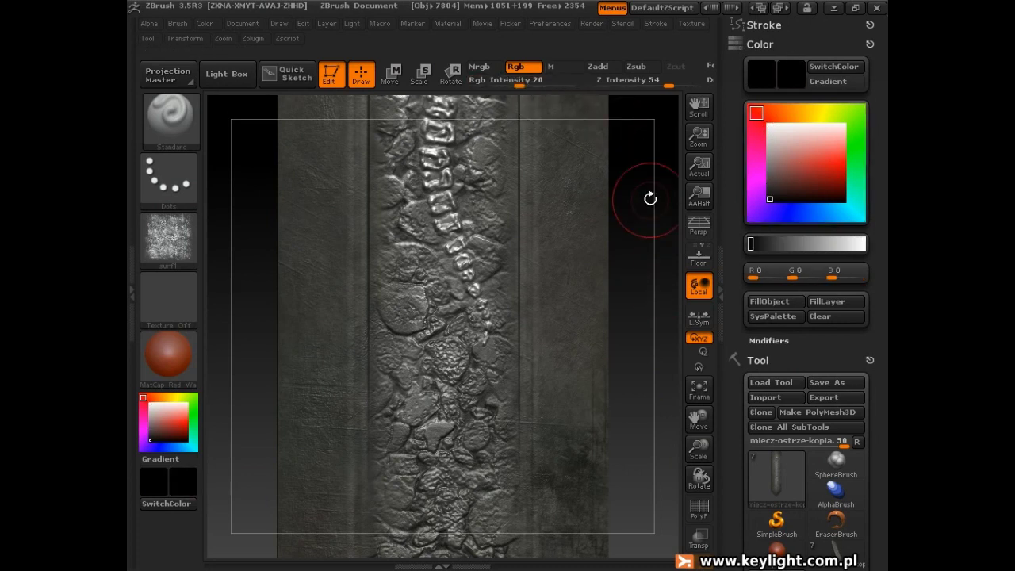
mouse_move(650, 199)
left_mouse_down()
mouse_move(628, 305)
mouse_move(633, 215)
mouse_move(627, 264)
left_mouse_up()
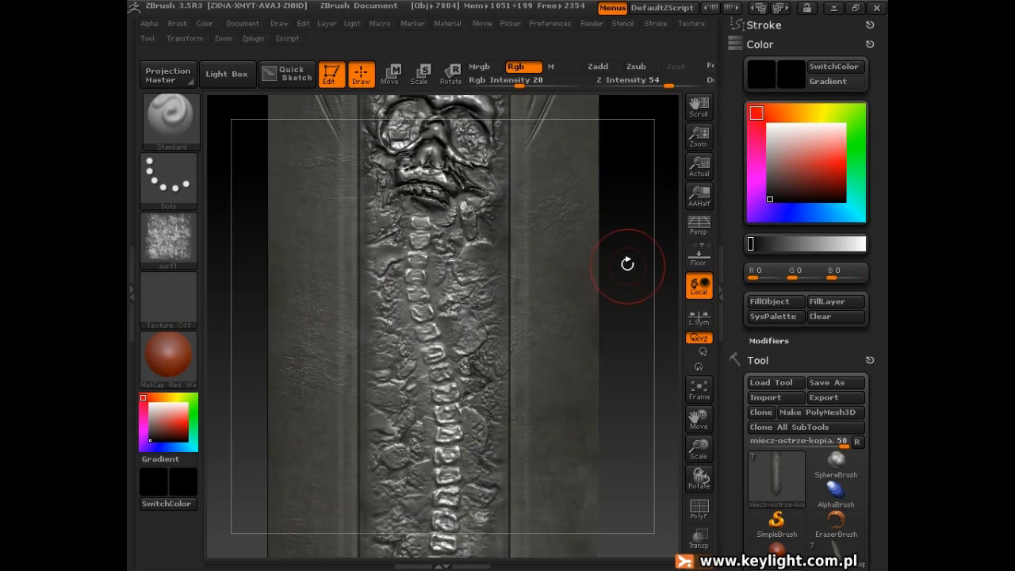
mouse_move(524, 255)
left_mouse_down()
mouse_move(526, 450)
mouse_move(431, 453)
mouse_move(434, 374)
left_mouse_up()
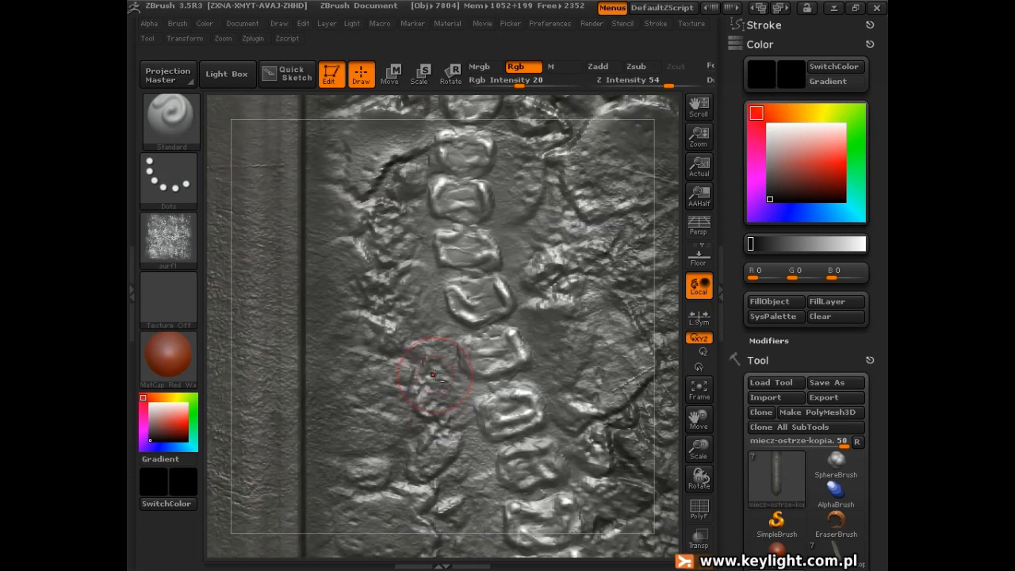
type("50")
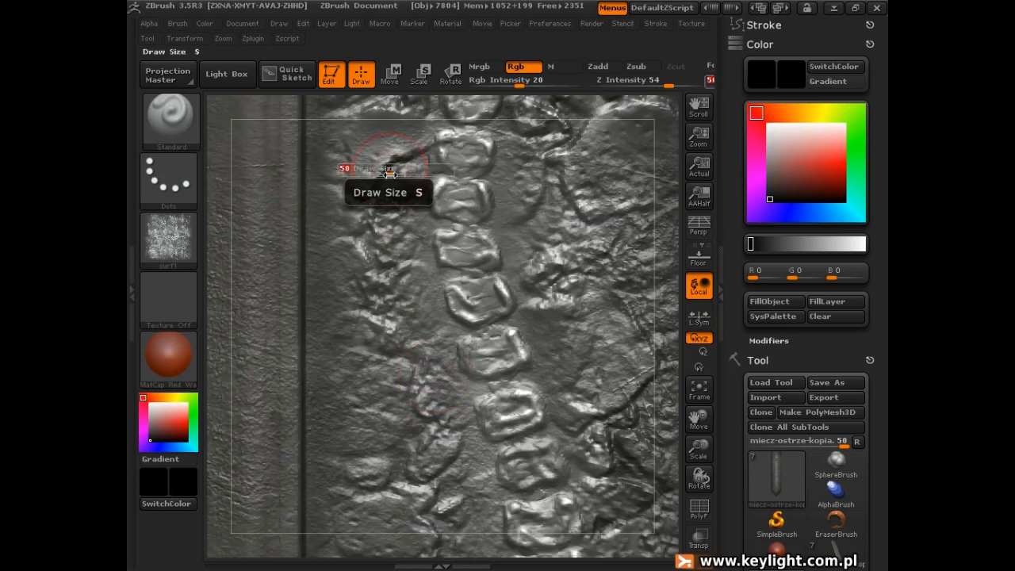
key("Return")
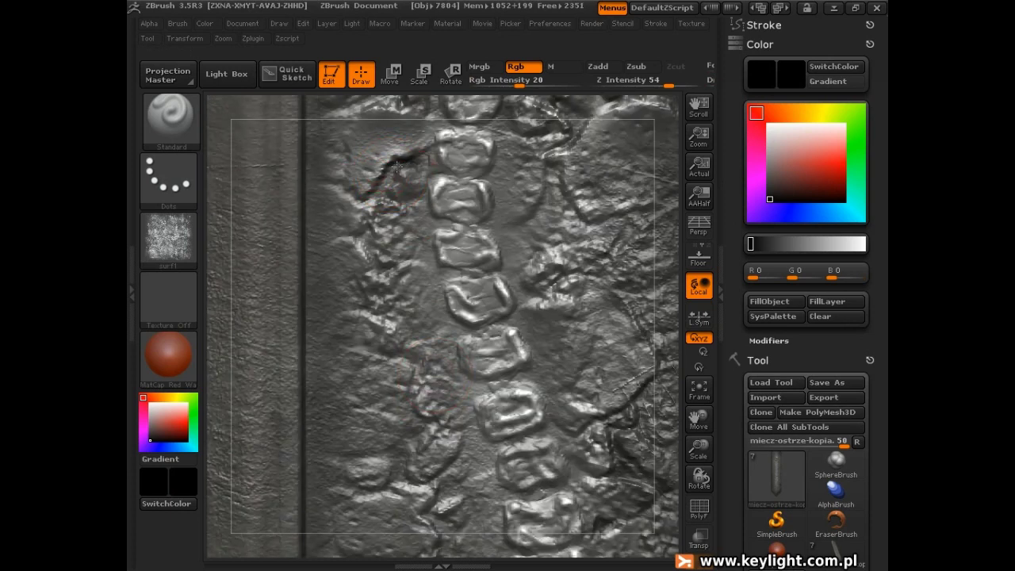
Set Rgb Intensity to 6 and switch the paint colour to white
type("6")
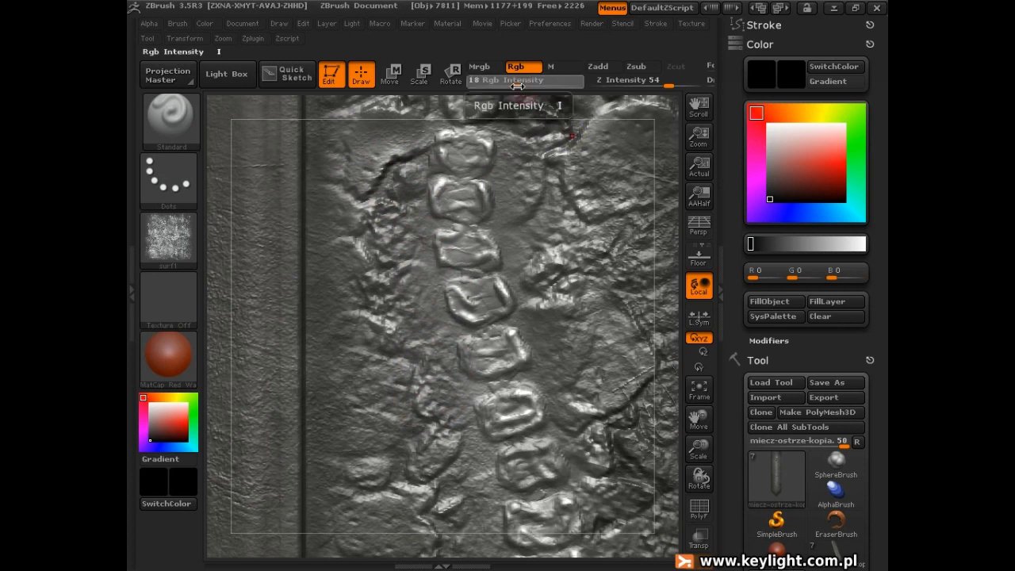
key("Return")
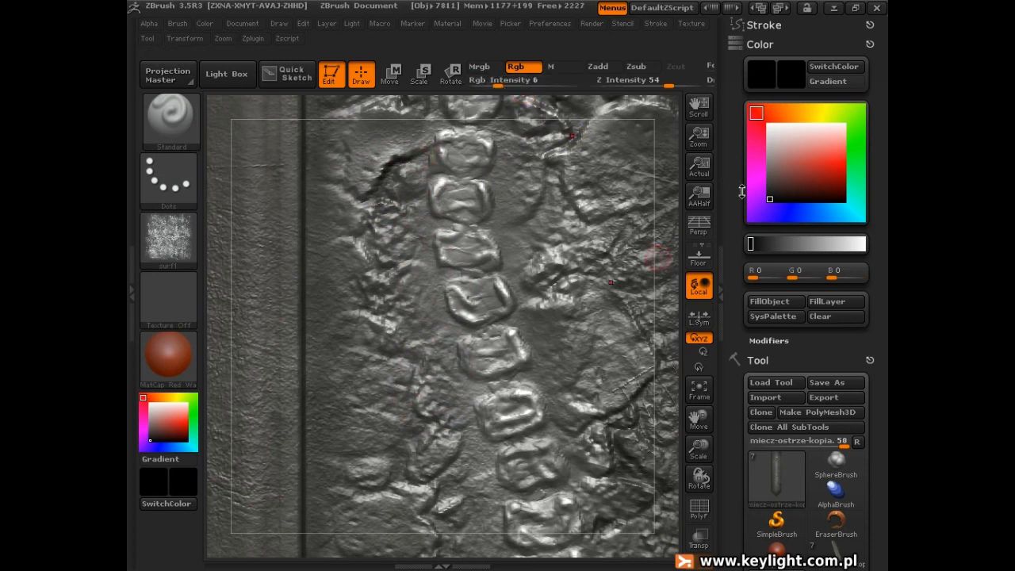
left_click_drag(754, 190, 770, 127)
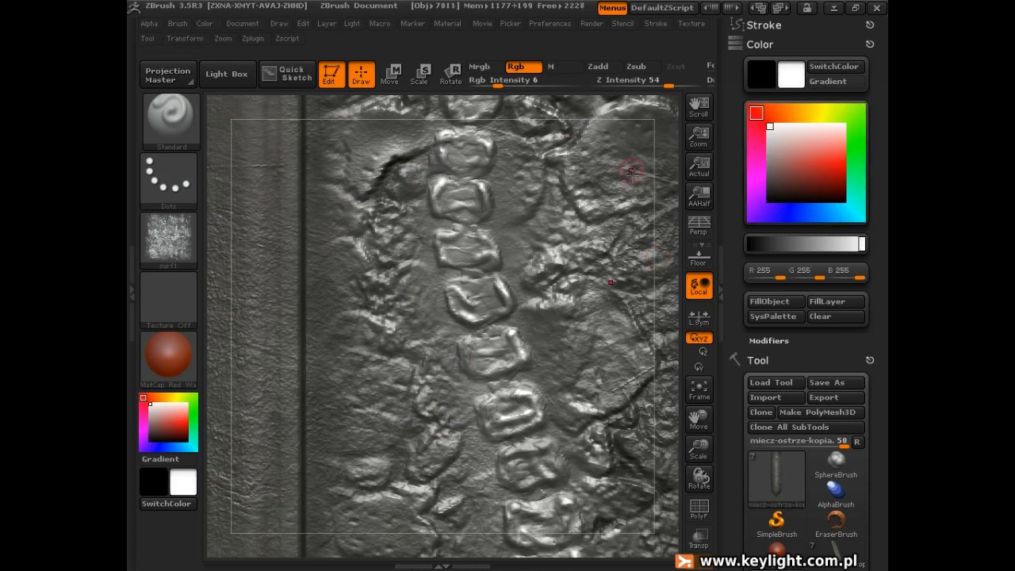
Rotate, pan and zoom along the blade until the full blade and skull are in view
left_click_drag(604, 332, 508, 260)
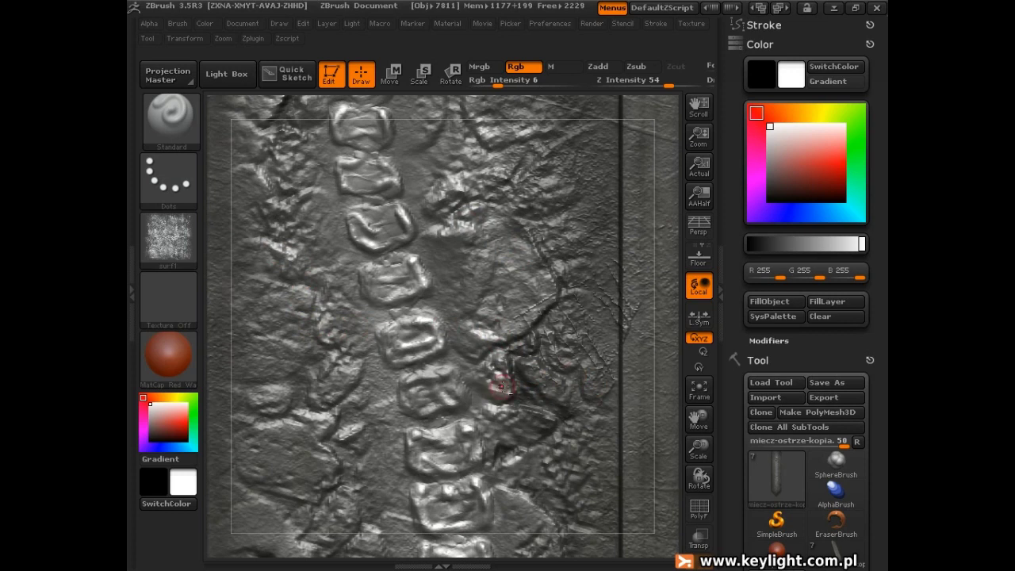
left_click_drag(501, 386, 331, 416, "alt")
mouse_move(318, 326)
left_mouse_down("alt")
mouse_move(432, 372)
mouse_move(417, 219)
left_mouse_up("alt")
mouse_move(424, 340)
left_mouse_down("alt")
mouse_move(420, 159)
mouse_move(442, 276)
mouse_move(444, 413)
left_mouse_up("alt")
left_click_drag(444, 317, 444, 452, "alt")
left_click_drag(555, 238, 556, 178, "alt")
left_click_drag(616, 121, 525, 214)
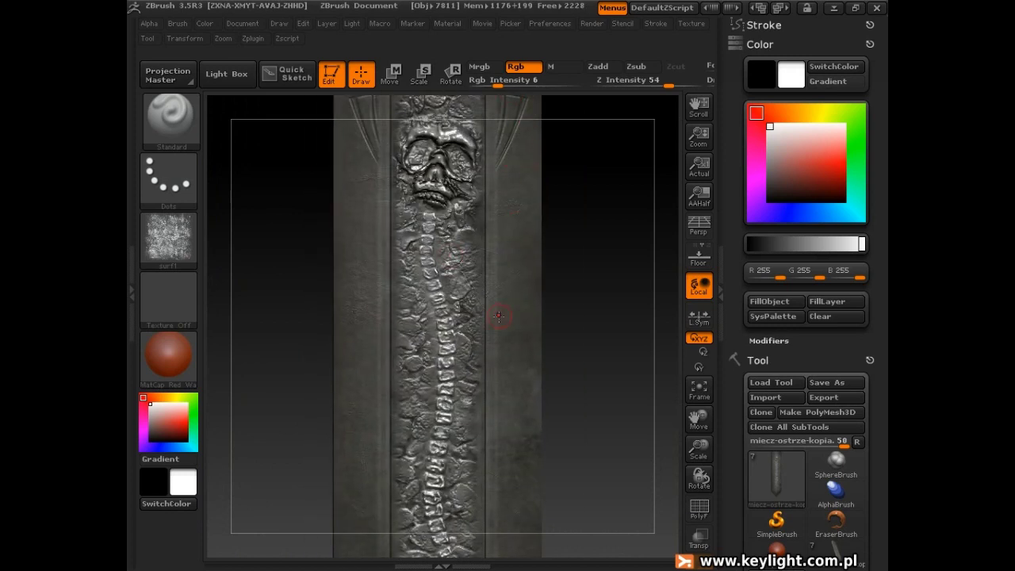
mouse_move(595, 365)
left_mouse_down("alt")
mouse_move(569, 338)
mouse_move(513, 315)
left_mouse_up("alt")
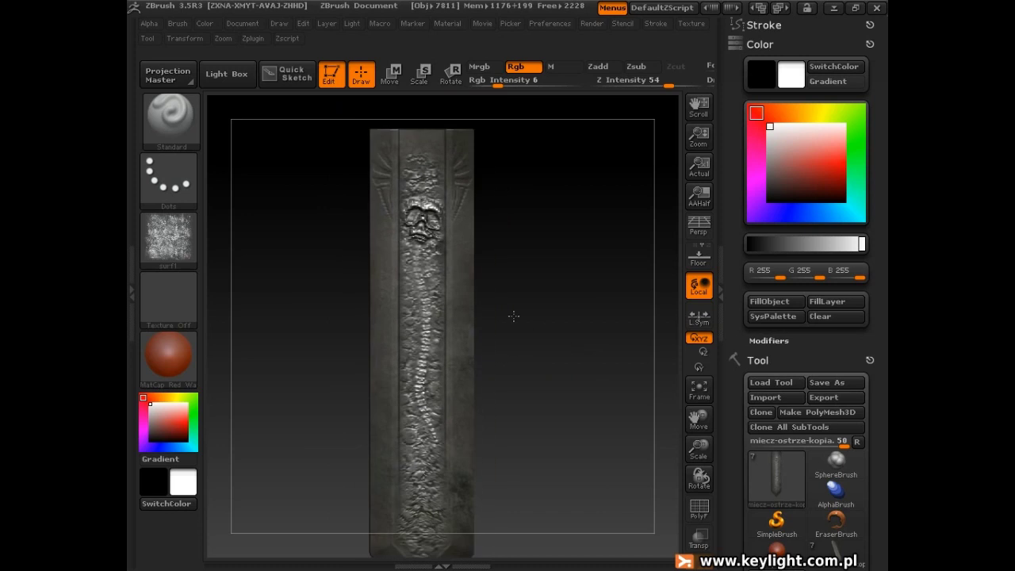
Collapse the Color palette and choose the surf2 texture alpha
mouse_move(528, 360)
left_mouse_down("alt")
mouse_move(528, 322)
mouse_move(548, 310)
left_mouse_up("alt")
left_click(762, 49)
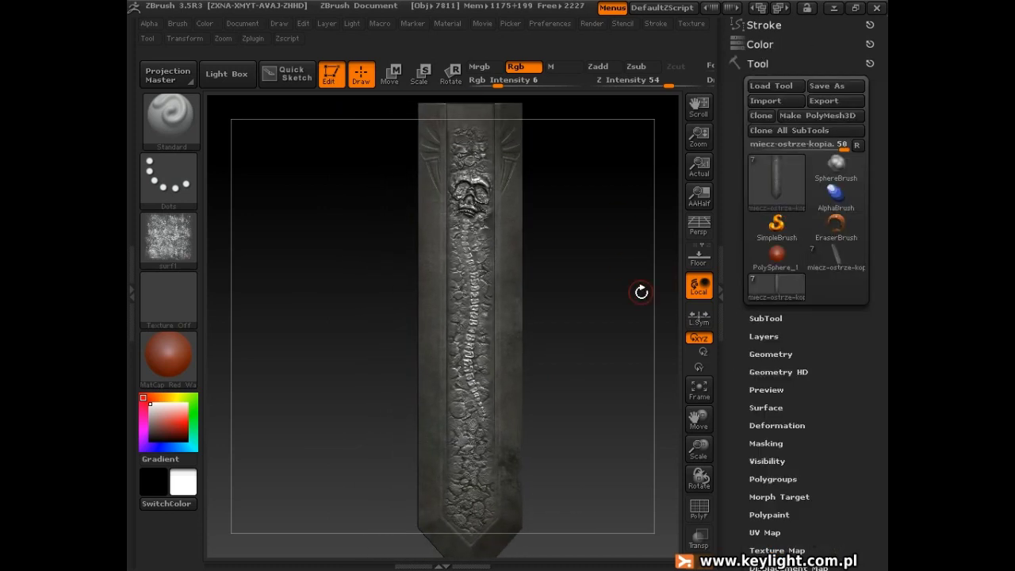
left_click(181, 235)
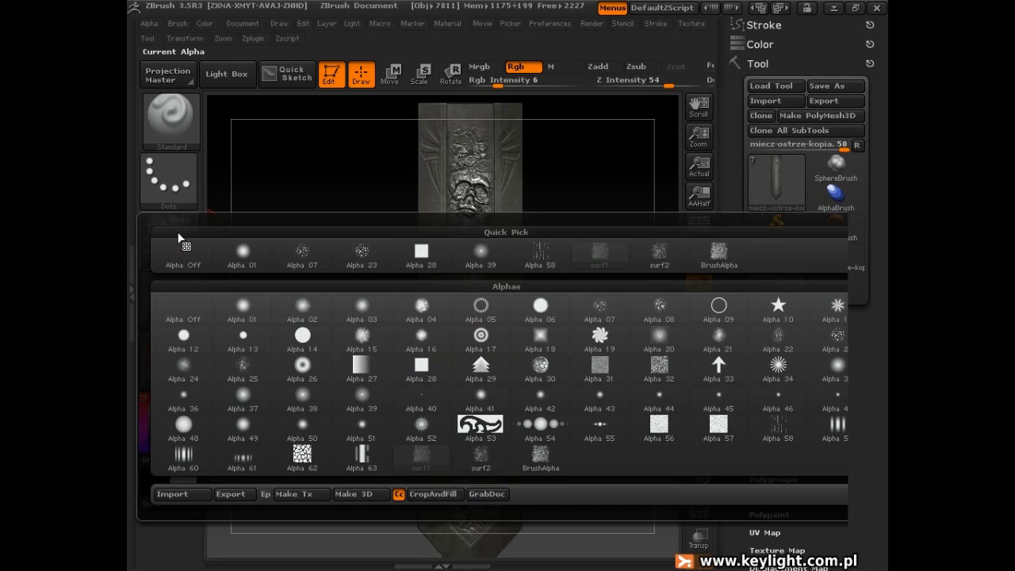
left_click(660, 252)
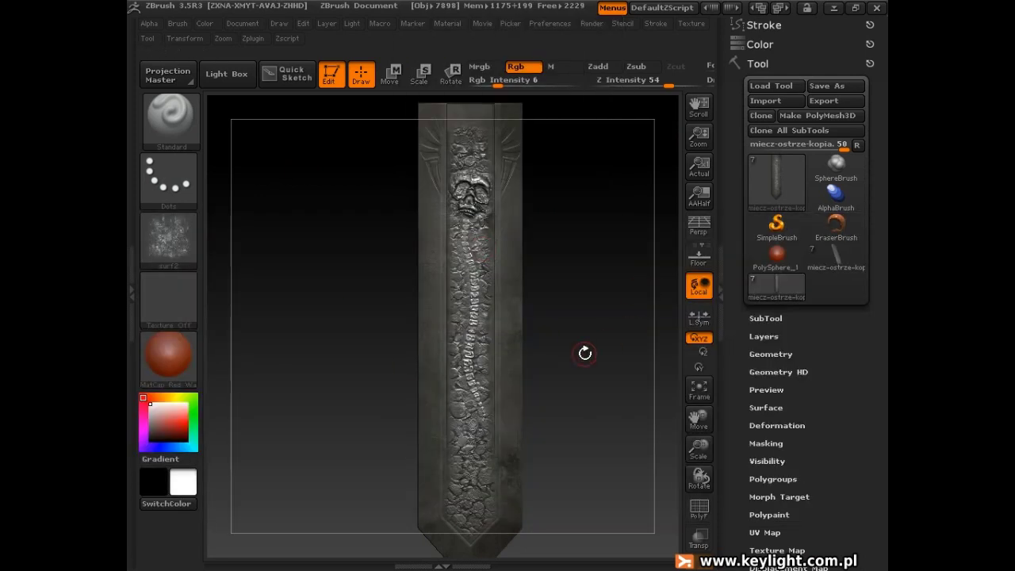
Raise Rgb Intensity to 100, then open and close Tool > Masking
left_click_drag(585, 353, 609, 289)
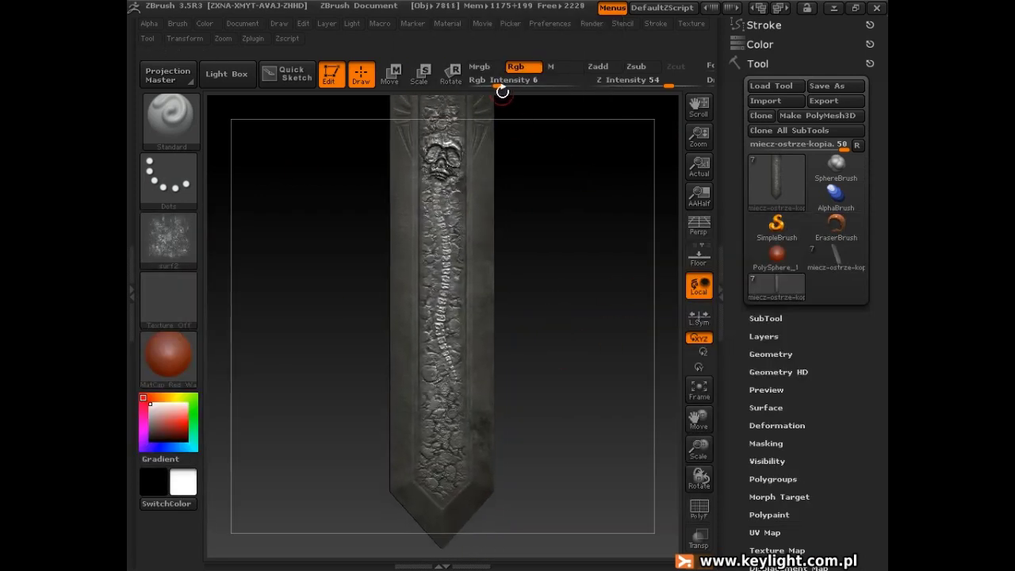
left_click_drag(502, 89, 538, 84)
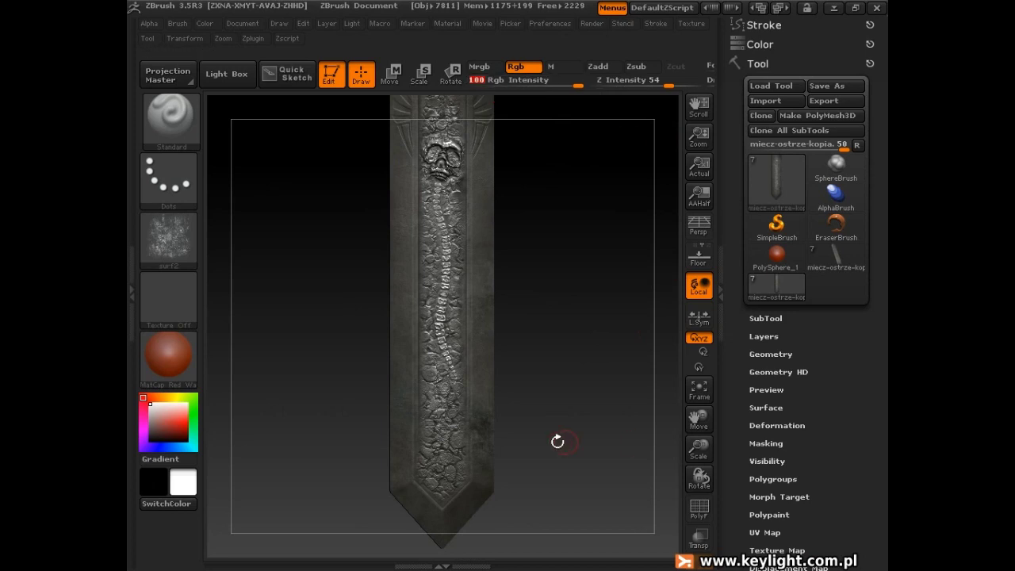
left_click_drag(739, 418, 725, 342)
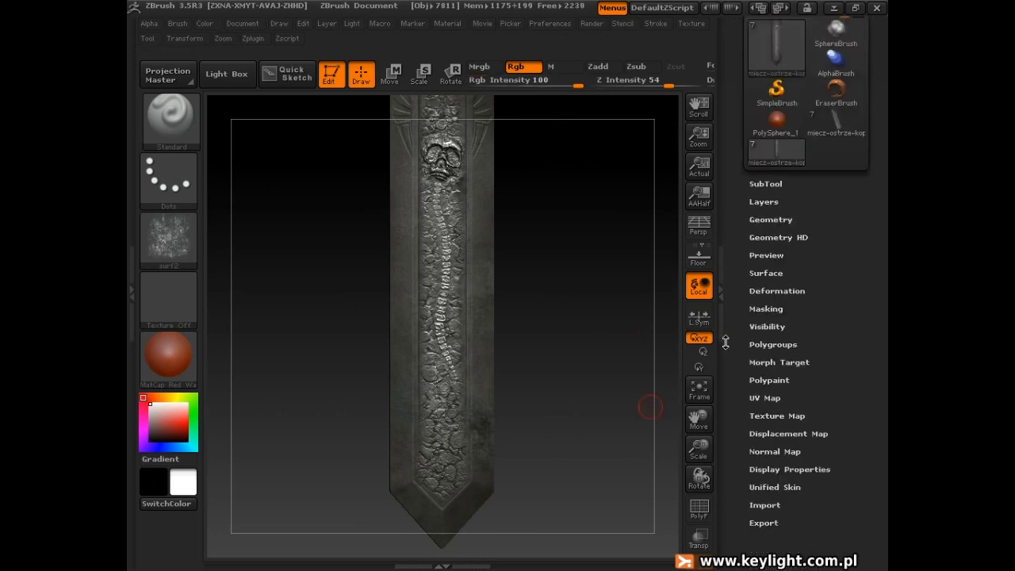
left_click(766, 309)
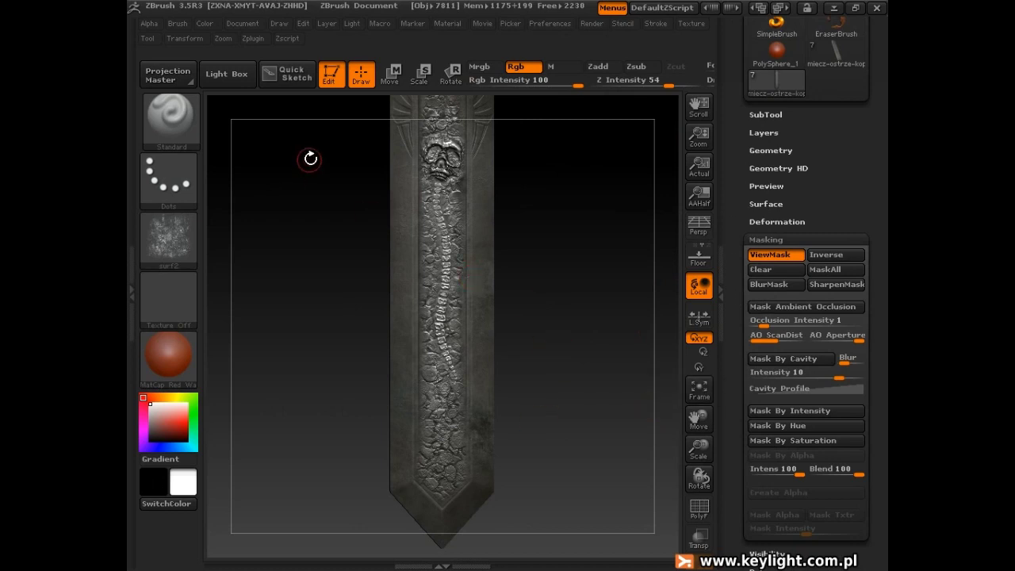
left_click_drag(292, 152, 640, 563, "ctrl")
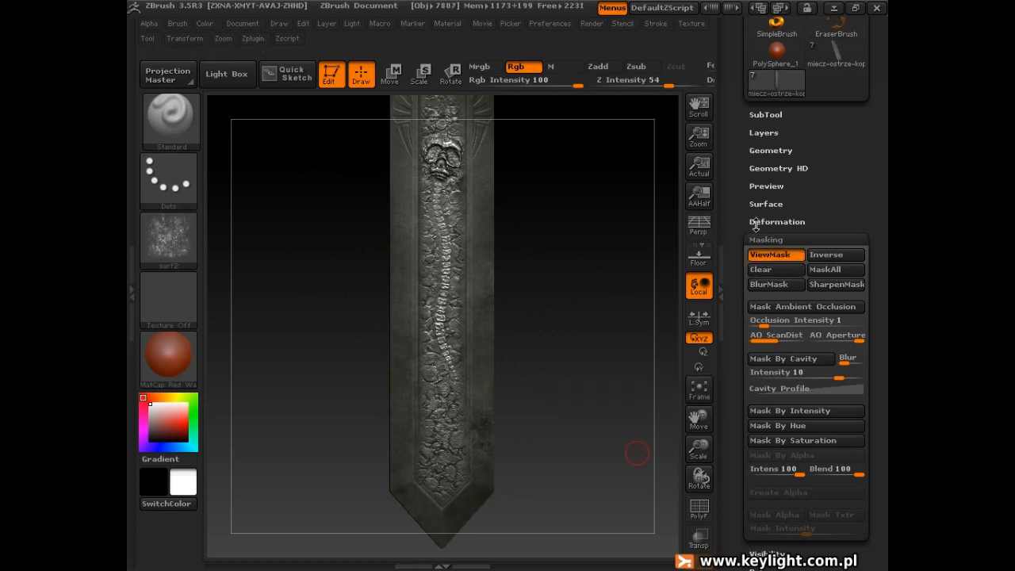
left_click(762, 240)
left_click_drag(754, 208, 799, 418)
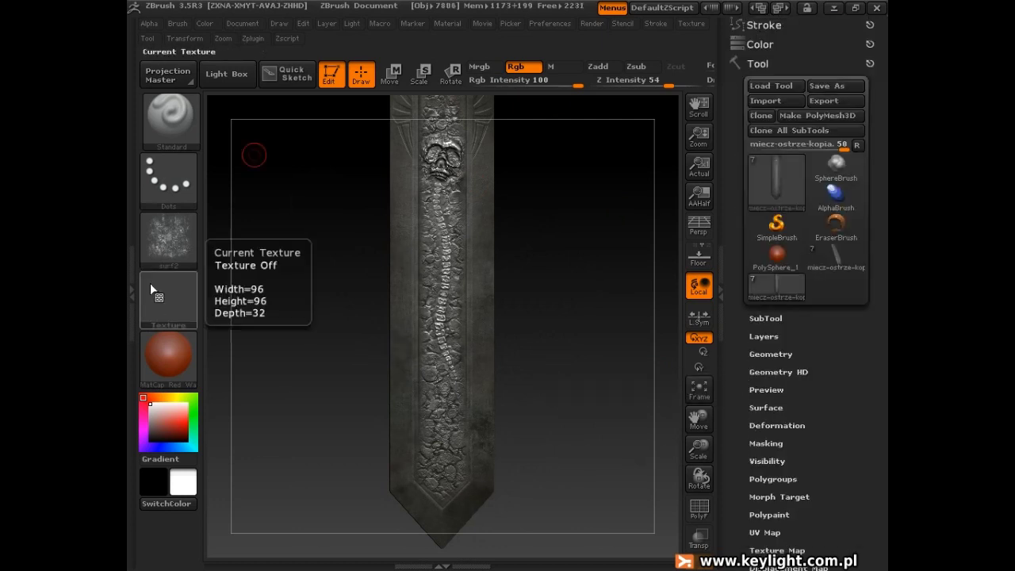
Choose Alpha 01, enlarge the brush and pick dark blood-red (R 36, G 2, B 2)
left_click(168, 237)
left_click(241, 252)
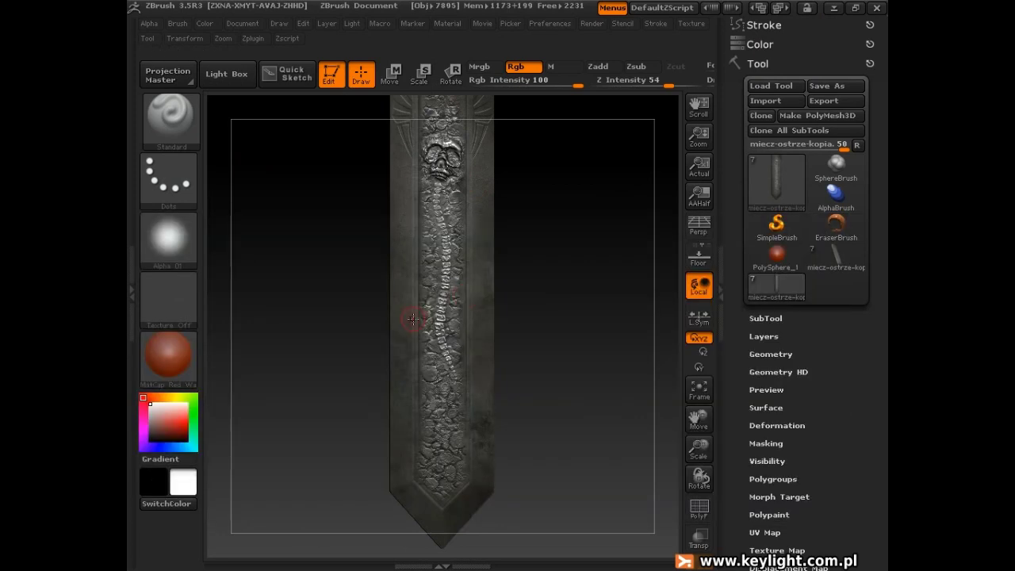
left_click_drag(412, 321, 492, 322)
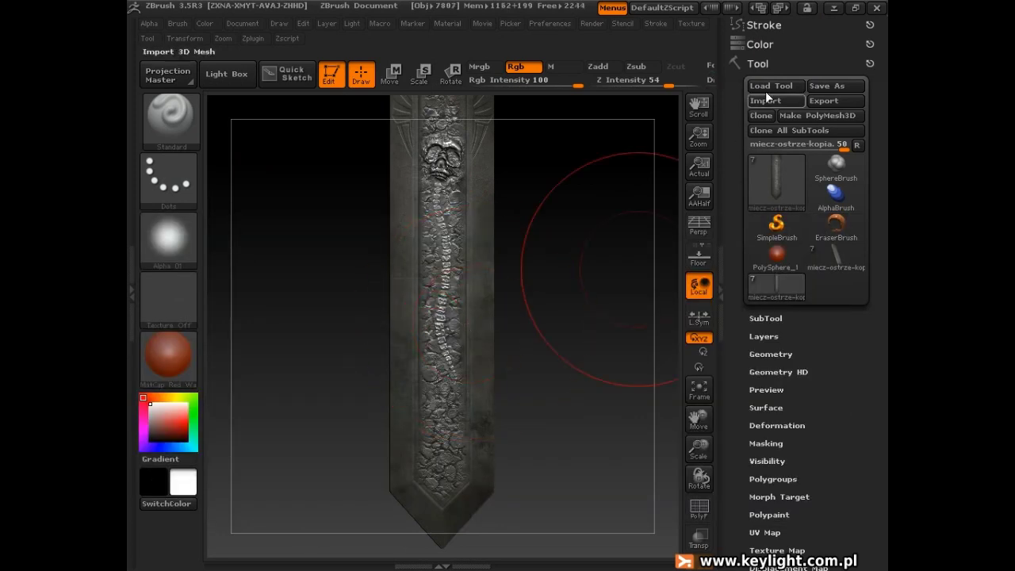
left_click(766, 45)
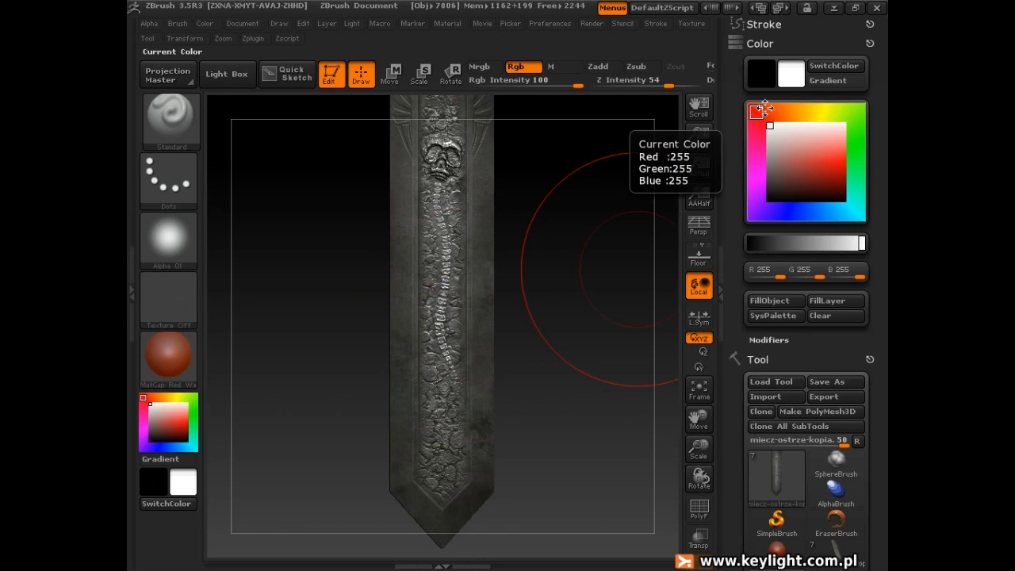
left_click_drag(770, 129, 835, 192)
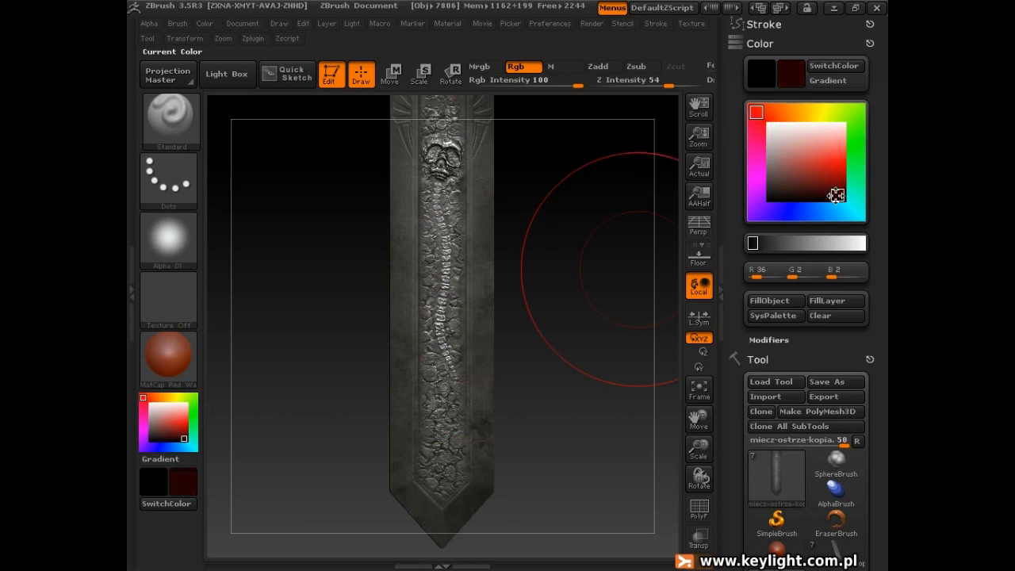
Paint broad dark red strokes over the middle and lower blade
left_click_drag(436, 500, 428, 210)
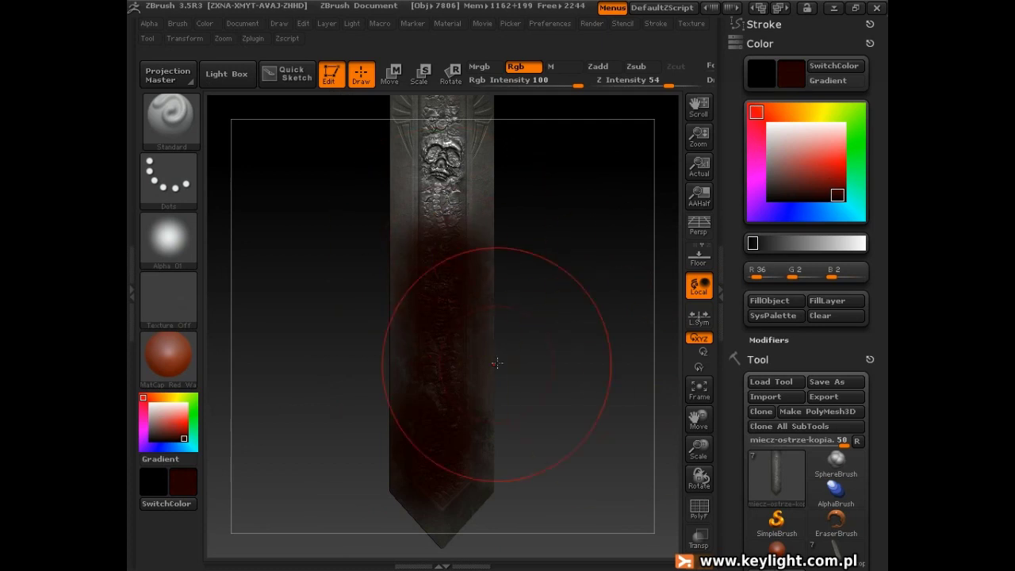
left_click_drag(498, 362, 460, 404)
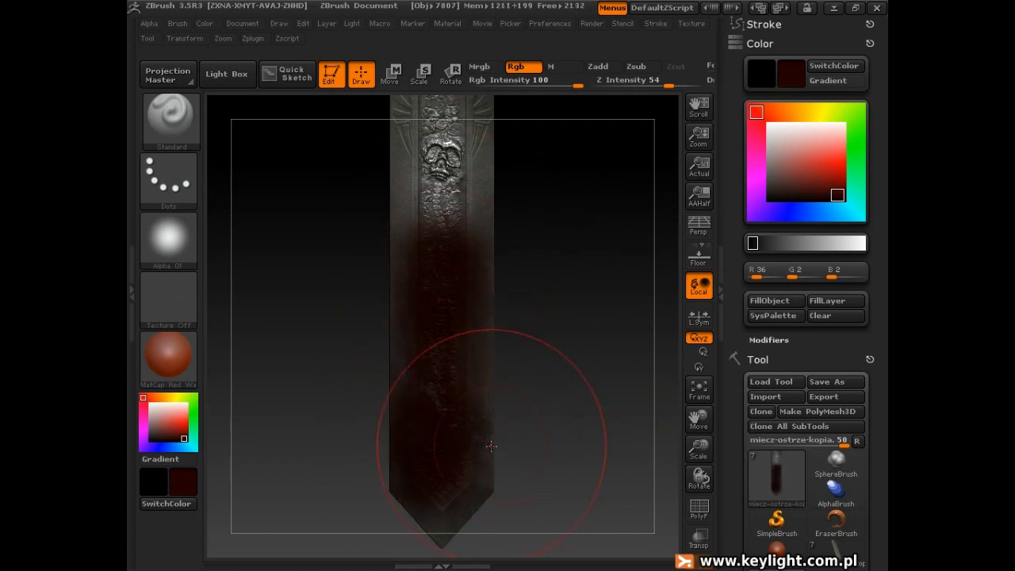
mouse_move(464, 453)
left_mouse_down()
mouse_move(457, 322)
mouse_move(422, 256)
left_mouse_up()
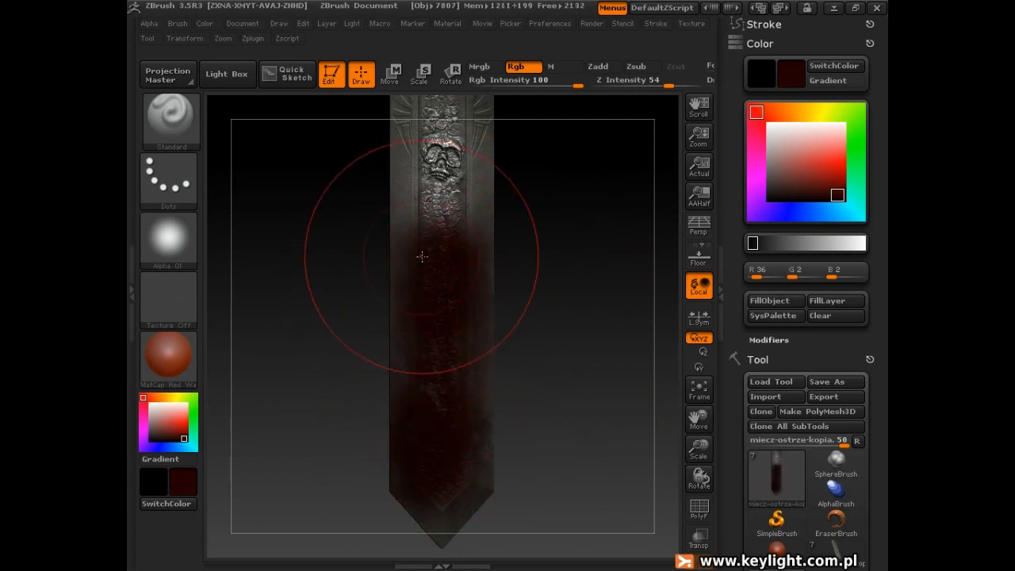
Choose the BrushAlpha grunge texture and paint dark red up the blade from the bottom
left_click(231, 312, "ctrl")
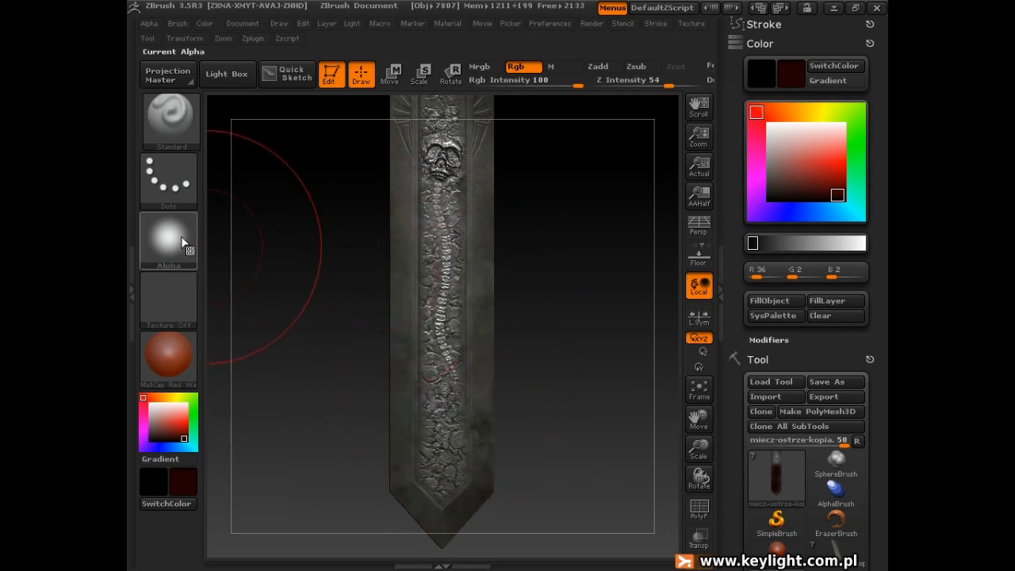
left_click(168, 238)
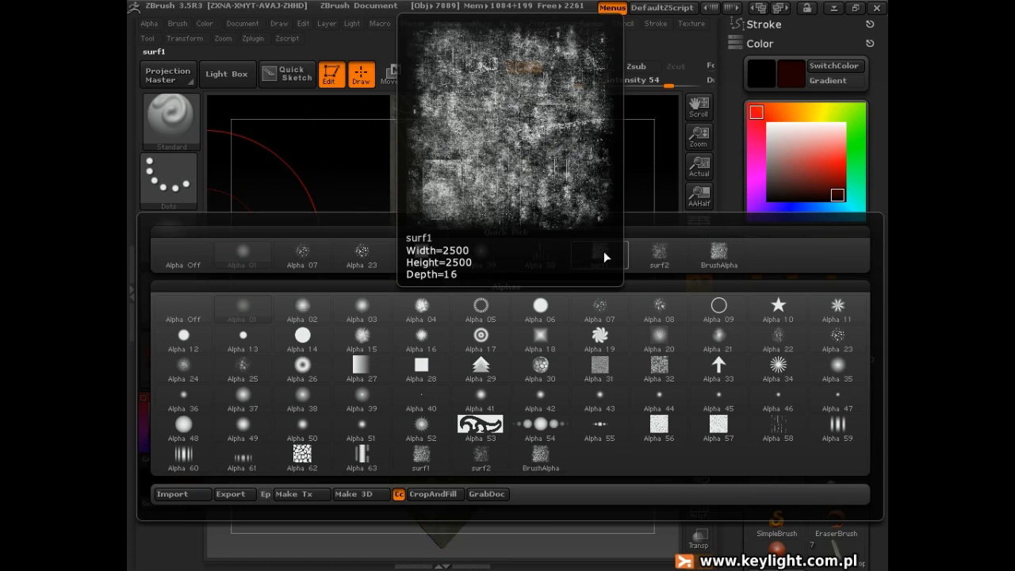
left_click(728, 254)
left_click_drag(442, 530, 442, 248)
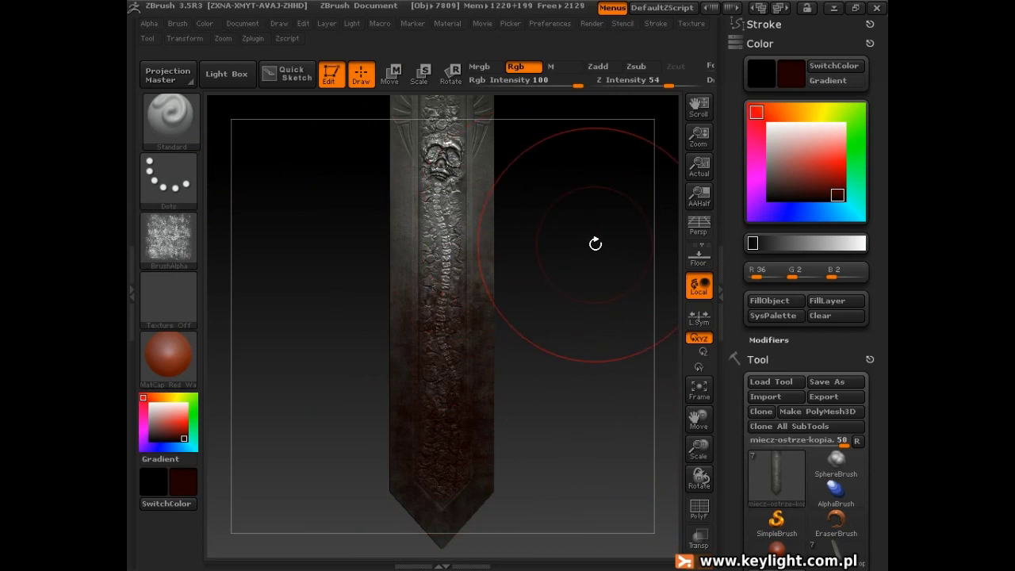
Undo the red paint and reopen the alpha library
key("ctrl+z")
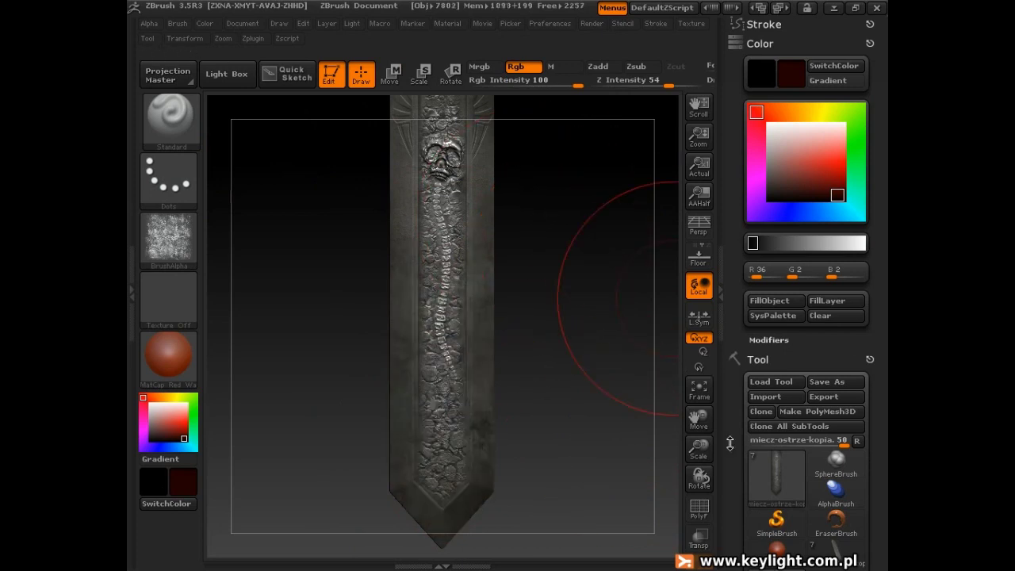
left_click_drag(729, 444, 730, 300)
left_click(168, 238)
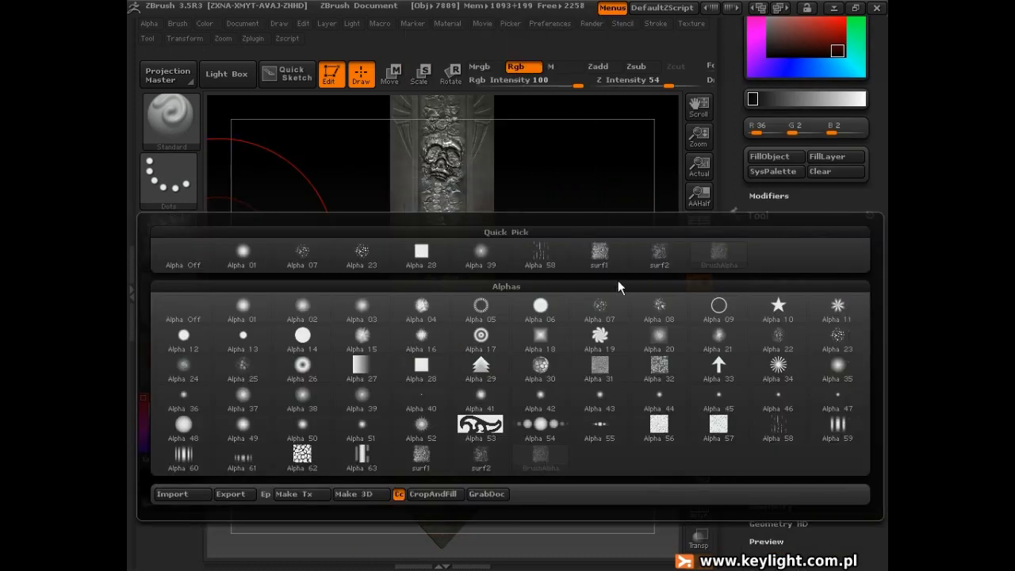
Choose the surf1 alpha, then show and invert the blade's mask in Tool > Masking
left_click(602, 260)
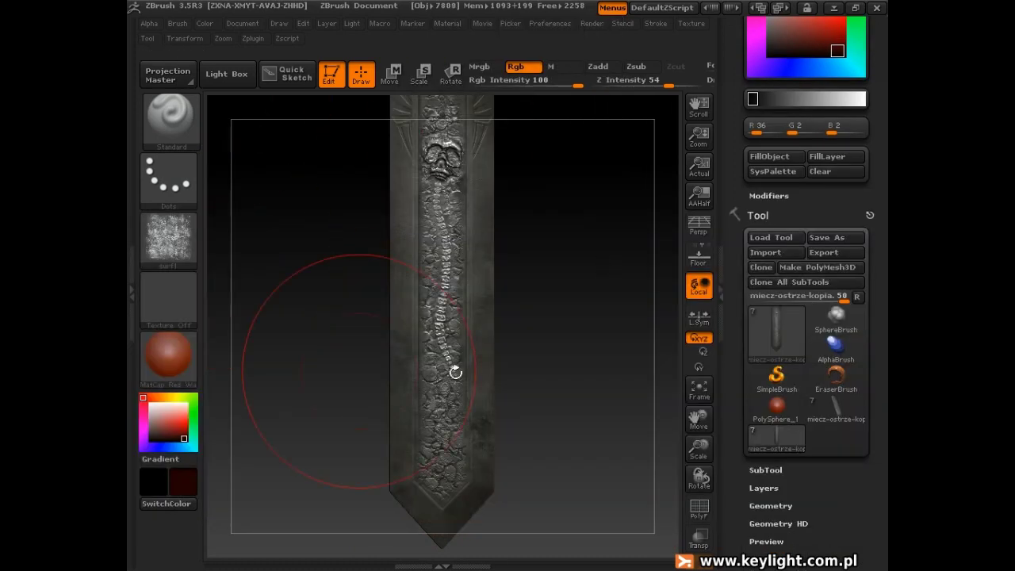
left_click_drag(734, 394, 735, 286)
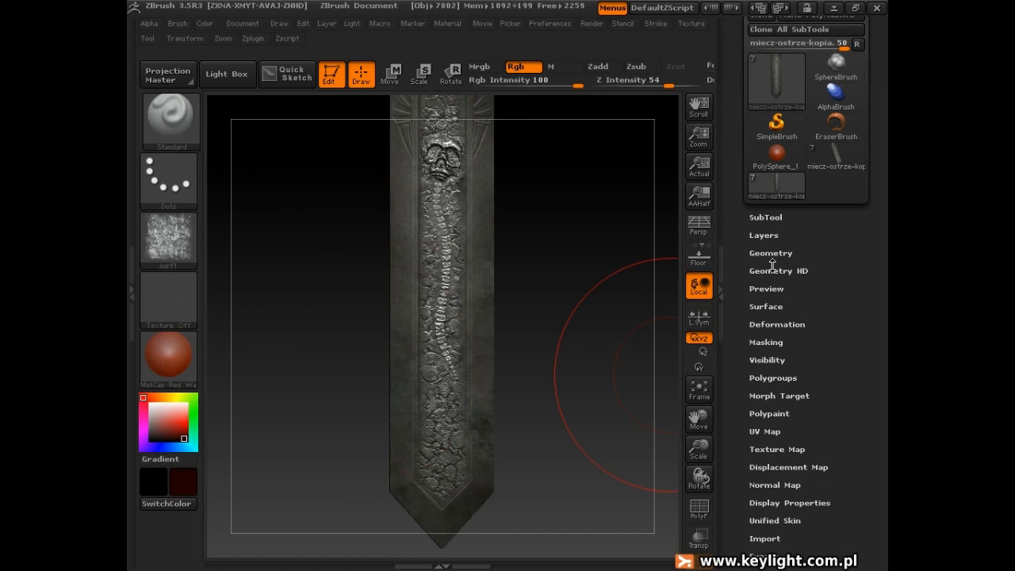
left_click(766, 343)
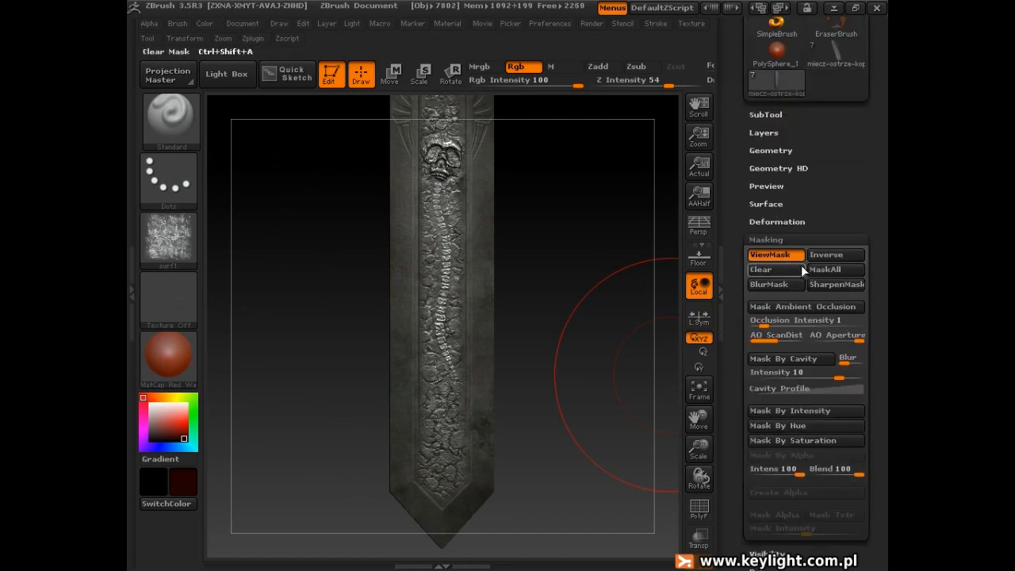
left_click(780, 254)
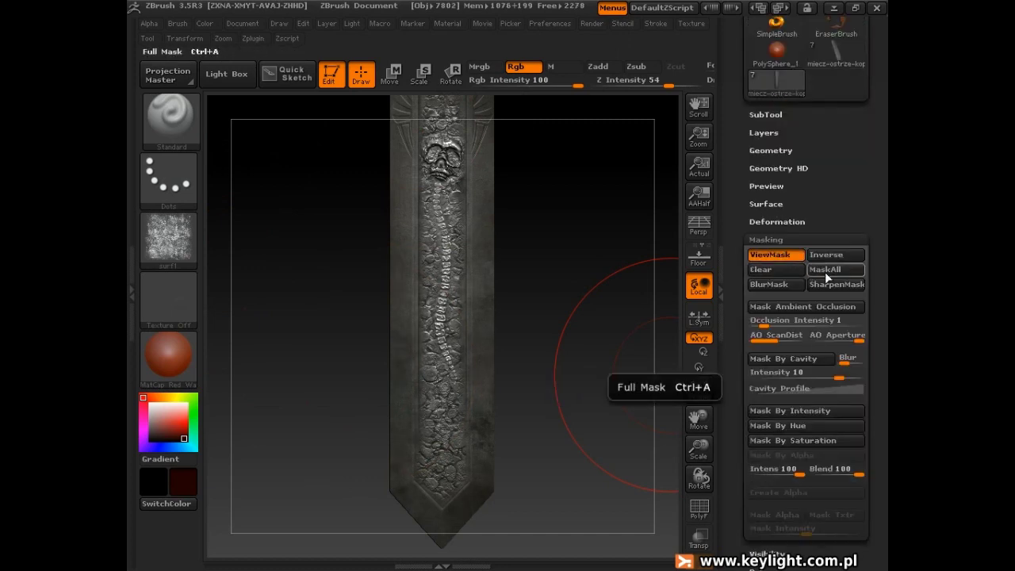
left_click(837, 255)
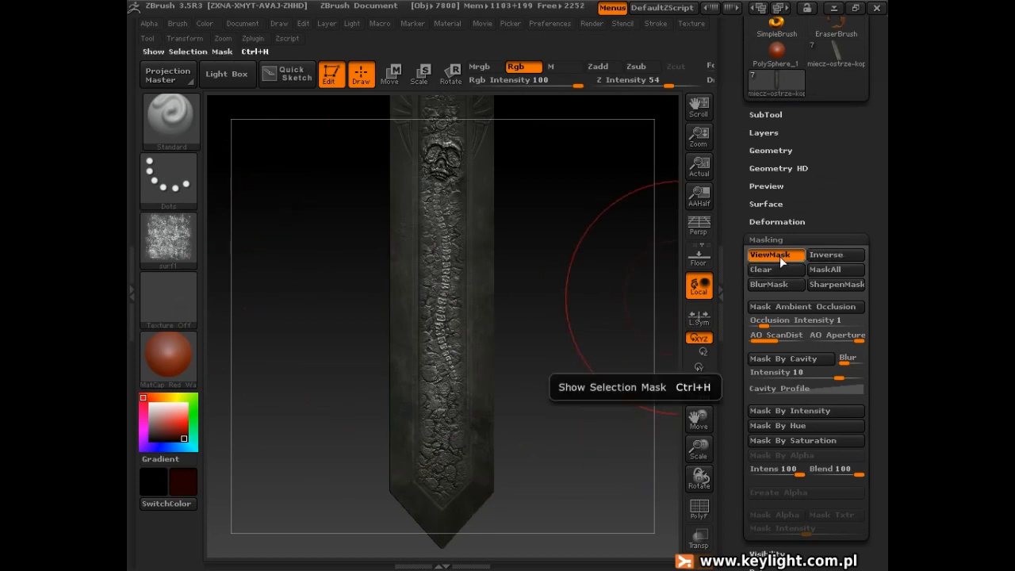
Paint a darker reddish tone down the blade's centre, check it with ViewMask, and reload surf1
left_click_drag(435, 270, 440, 484)
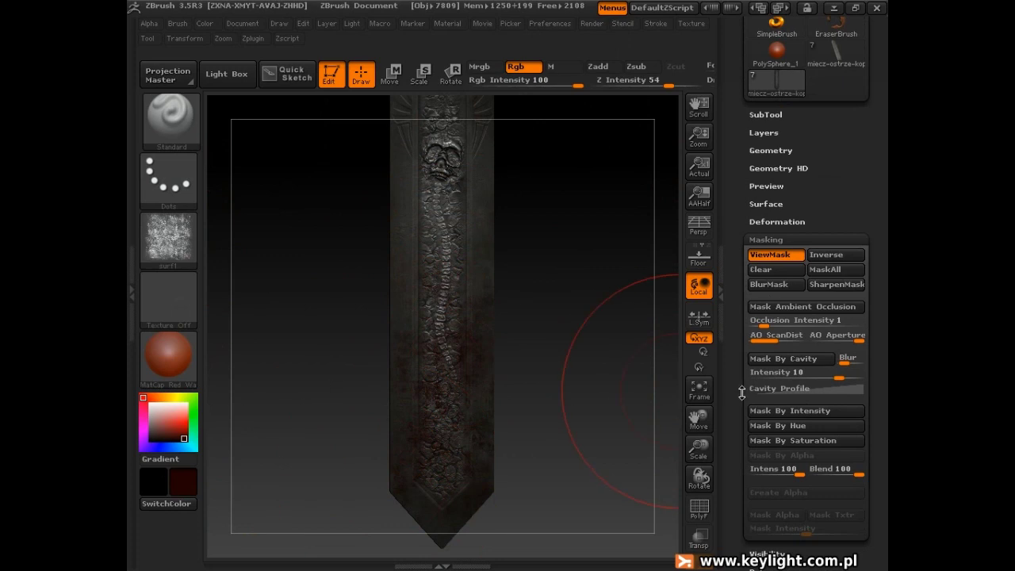
left_click(776, 254)
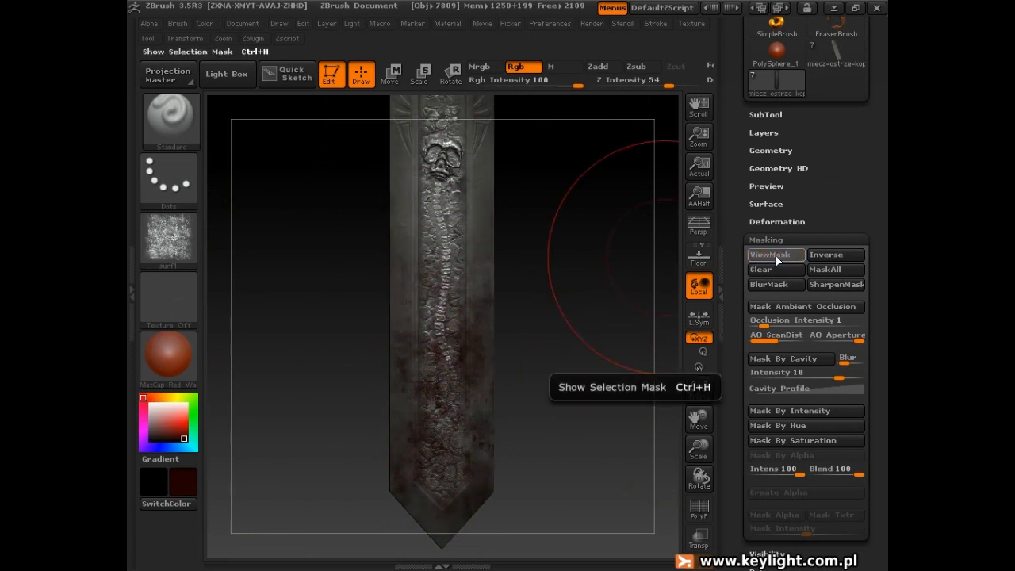
left_click(775, 254)
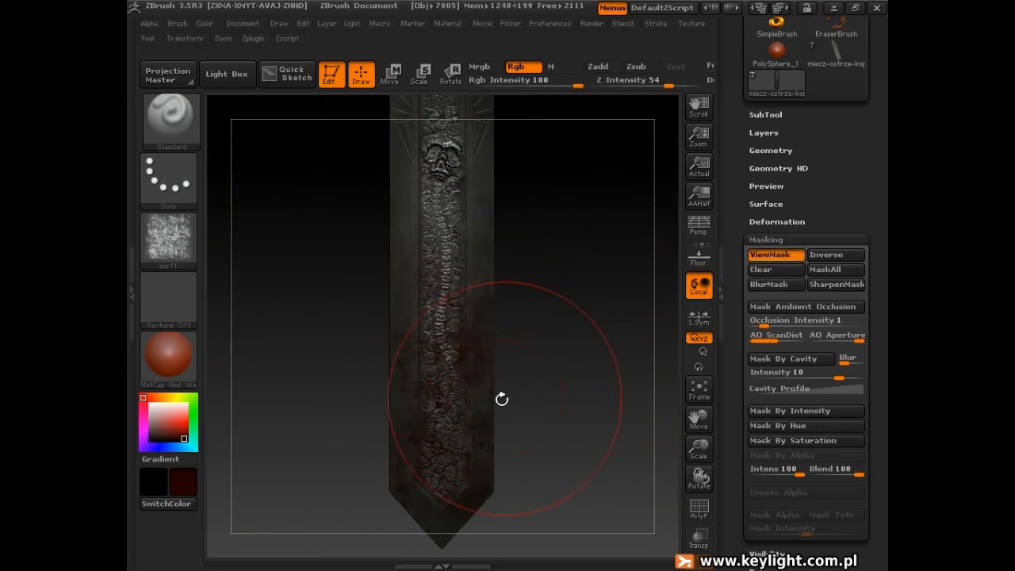
left_click(187, 242)
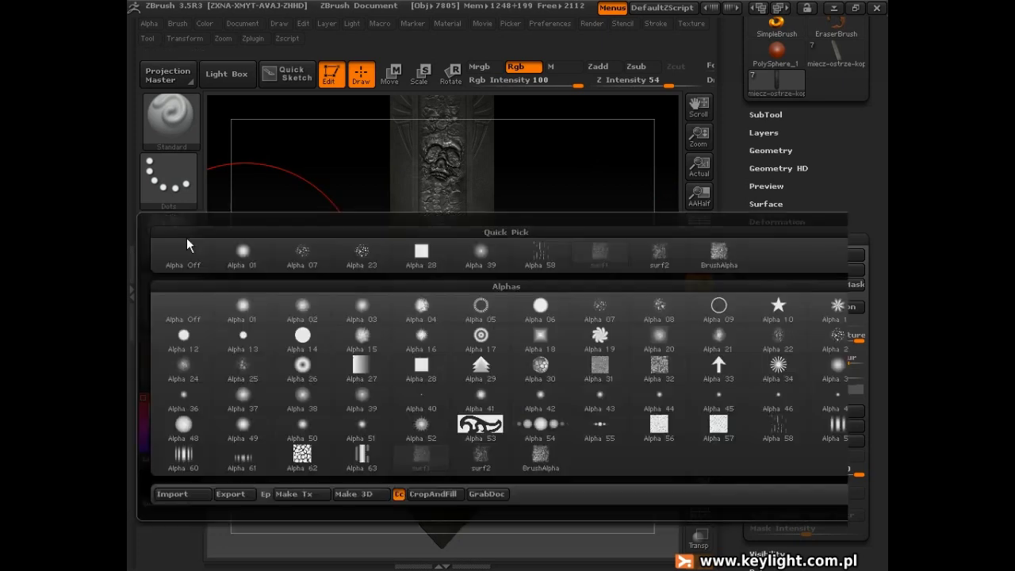
left_click(600, 252)
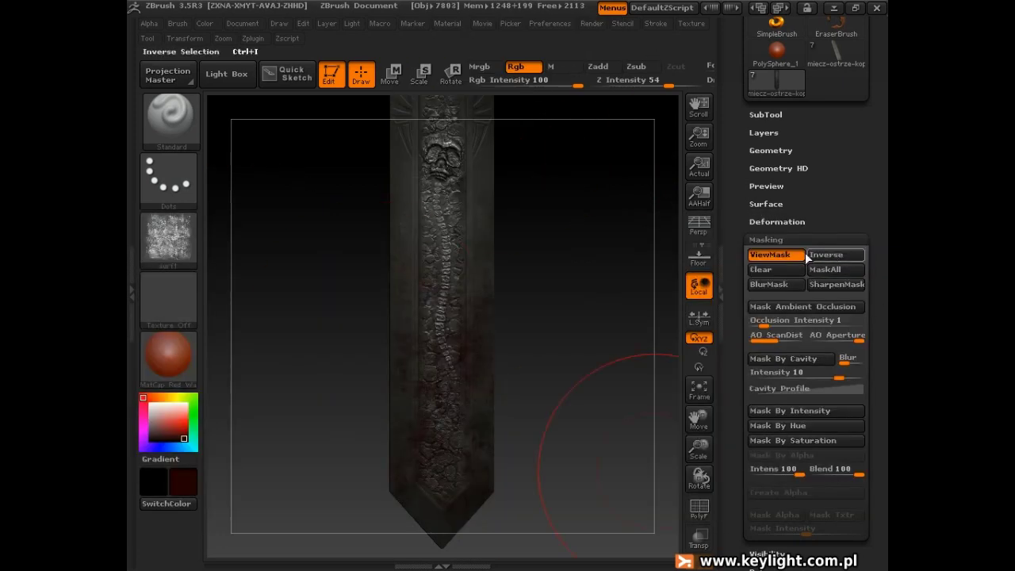
Inspect the blade up close and Ctrl-click on it to soften the mask
left_click_drag(612, 386, 679, 382)
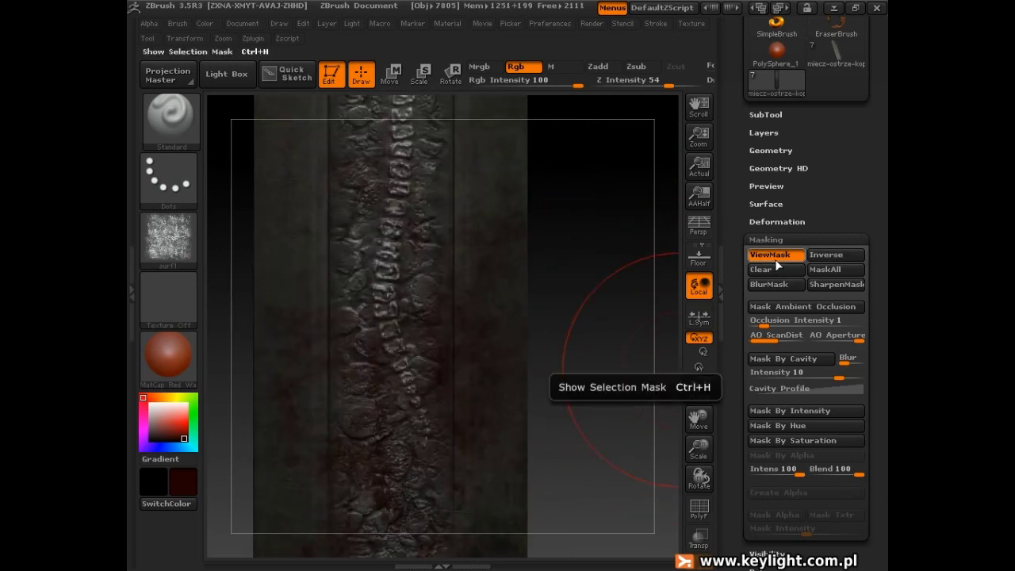
left_click(774, 256)
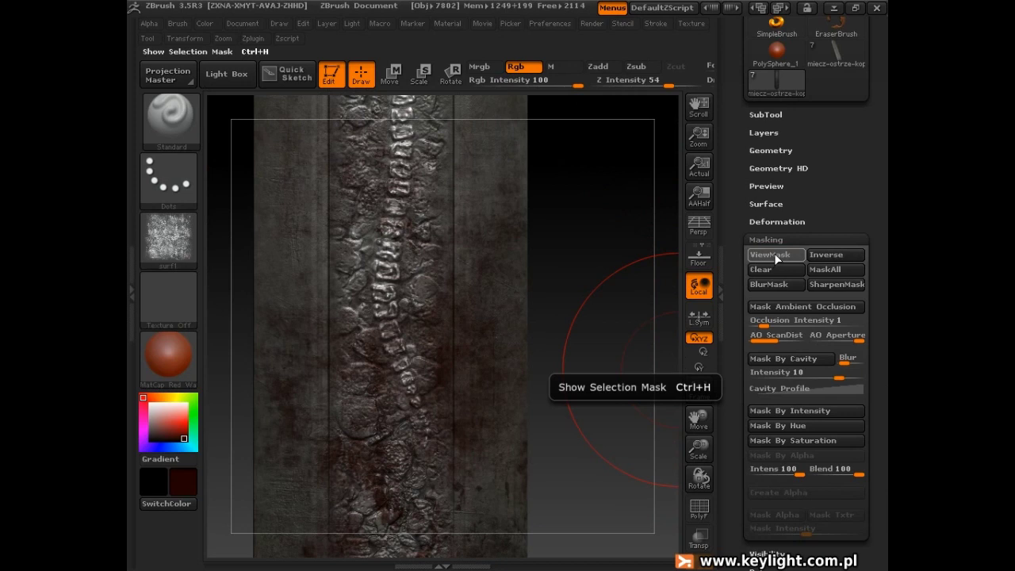
left_click(774, 253)
mouse_move(601, 399)
left_mouse_down()
mouse_move(497, 325)
mouse_move(533, 336)
left_mouse_up()
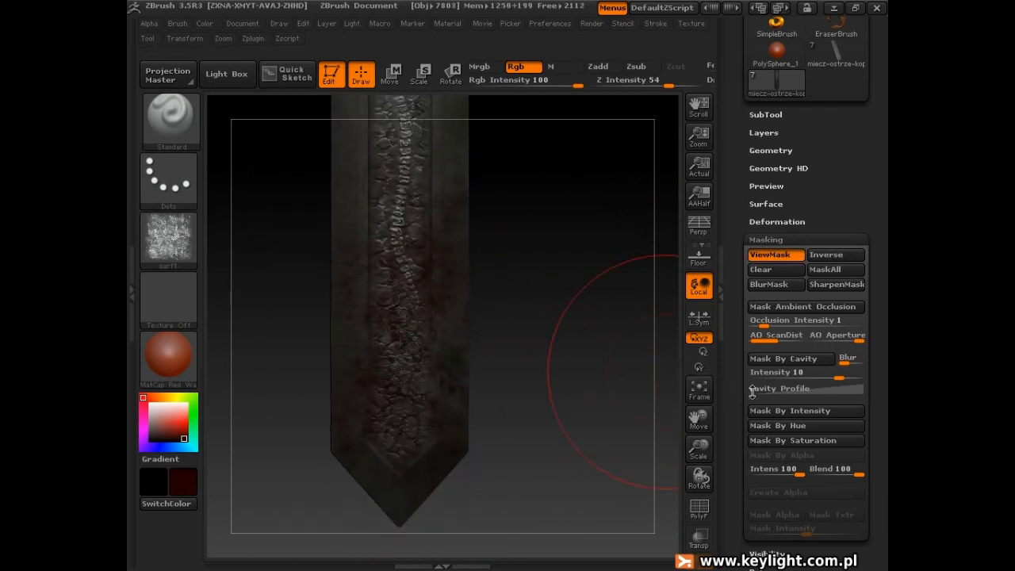
left_click(508, 421, "ctrl")
left_click(611, 389, "ctrl")
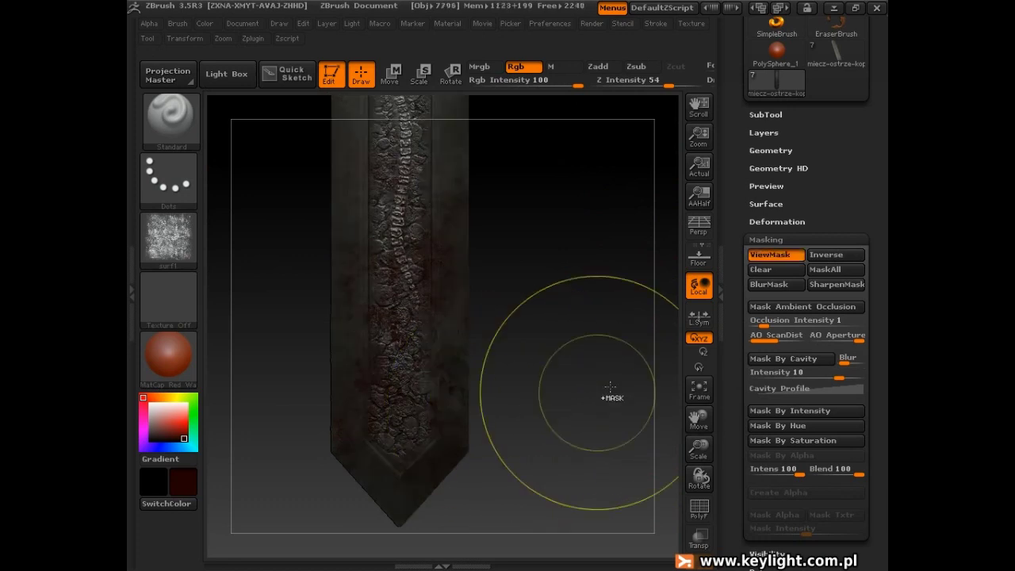
left_click(587, 369, "ctrl")
left_click(595, 364, "ctrl")
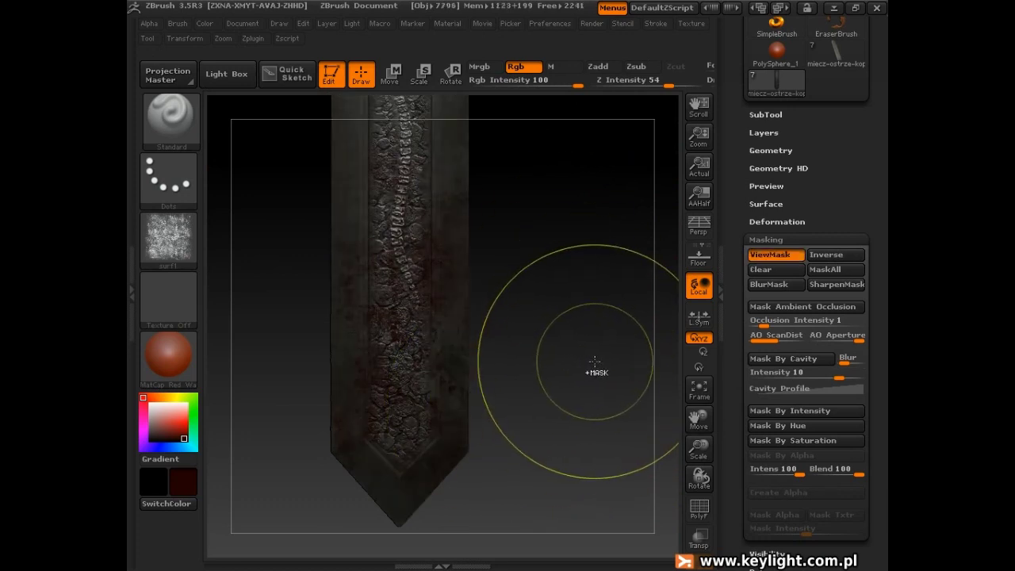
left_click(595, 363, "ctrl")
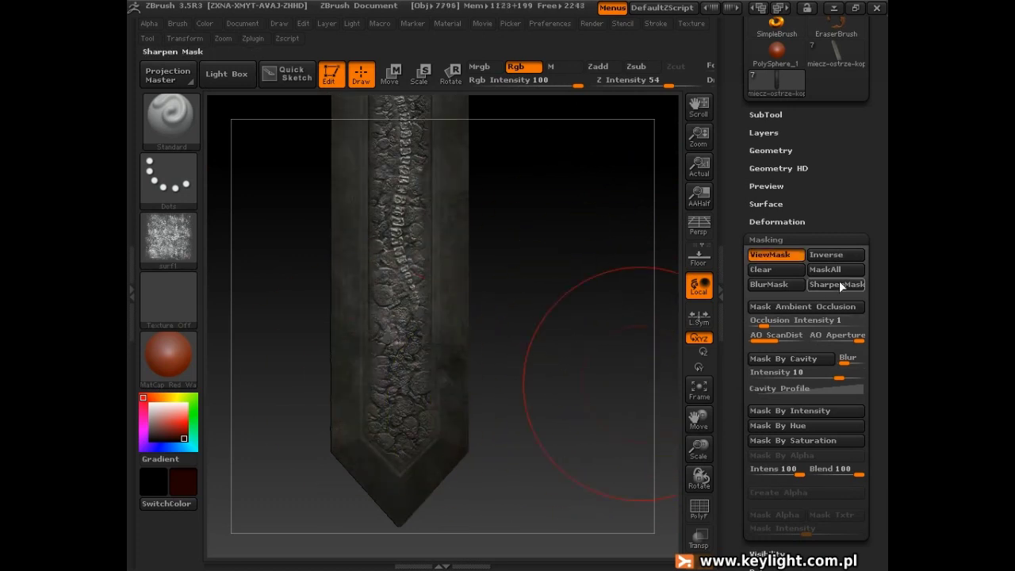
Toggle ViewMask repeatedly to compare, leaving the mask display hidden
left_click(794, 255)
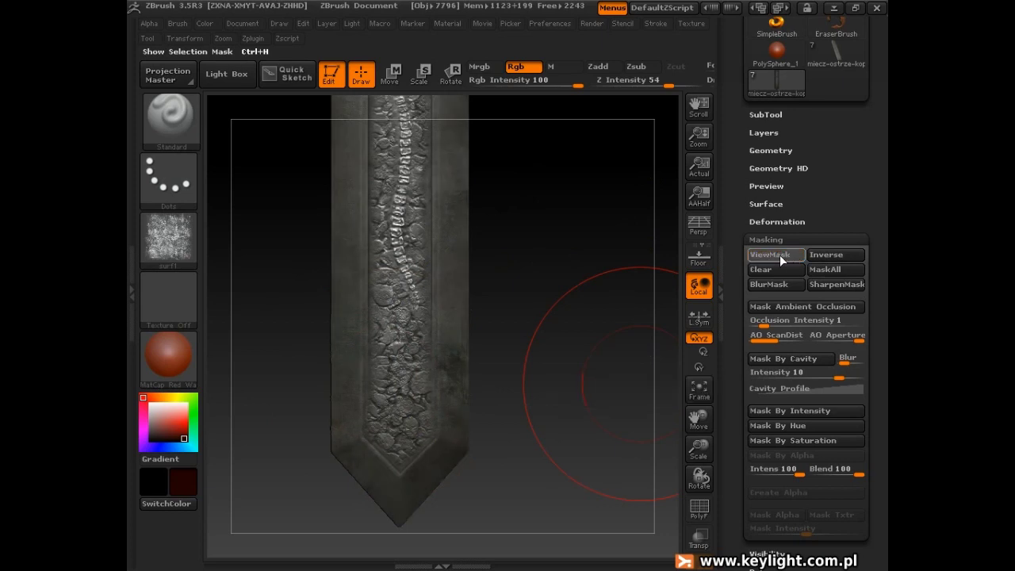
left_click(780, 255)
left_click(780, 254)
left_click(780, 255)
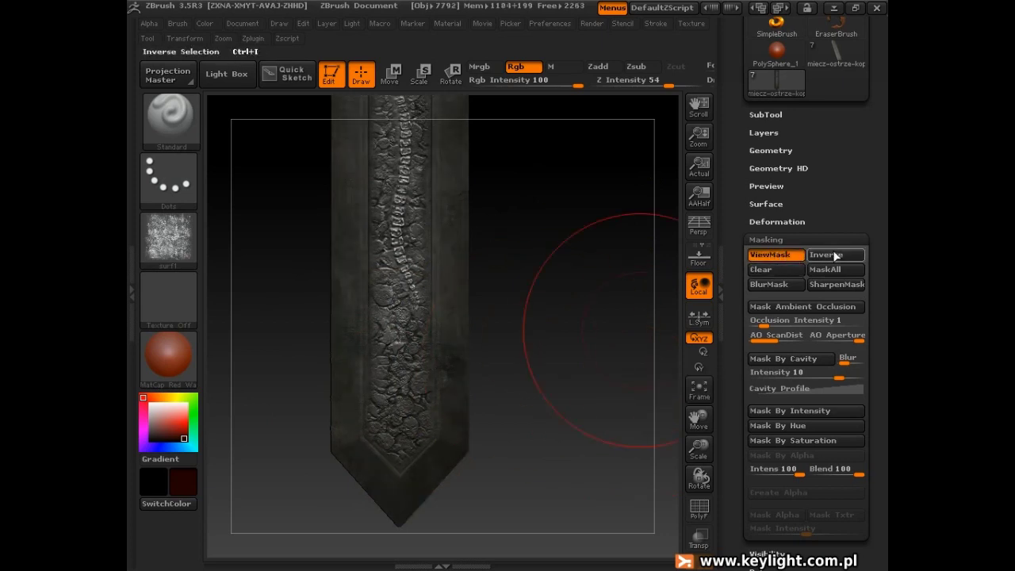
left_click(790, 256)
mouse_move(168, 238)
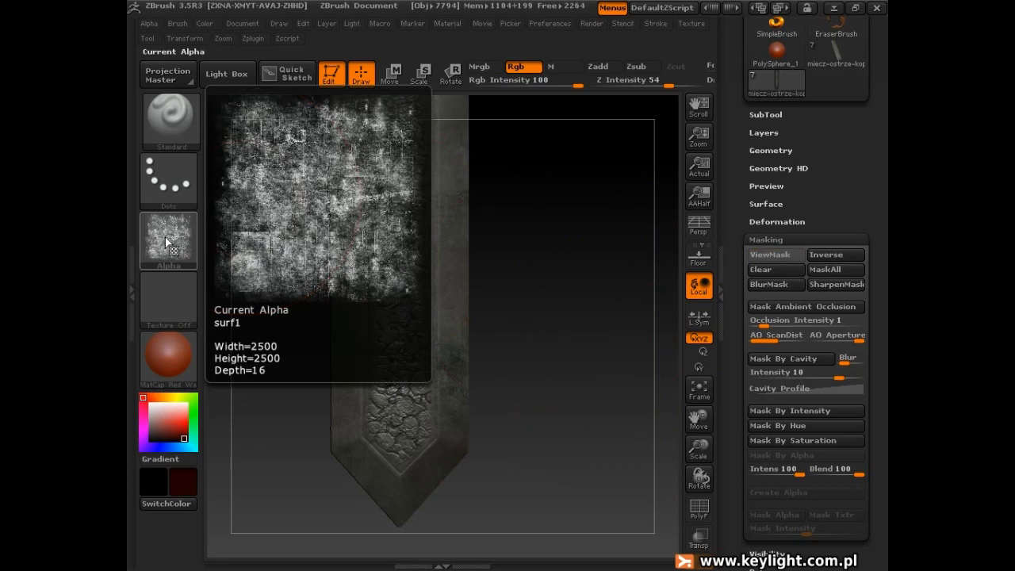
Shrink the brush, paint a reddish stain on the lower right, then undo it
key("s")
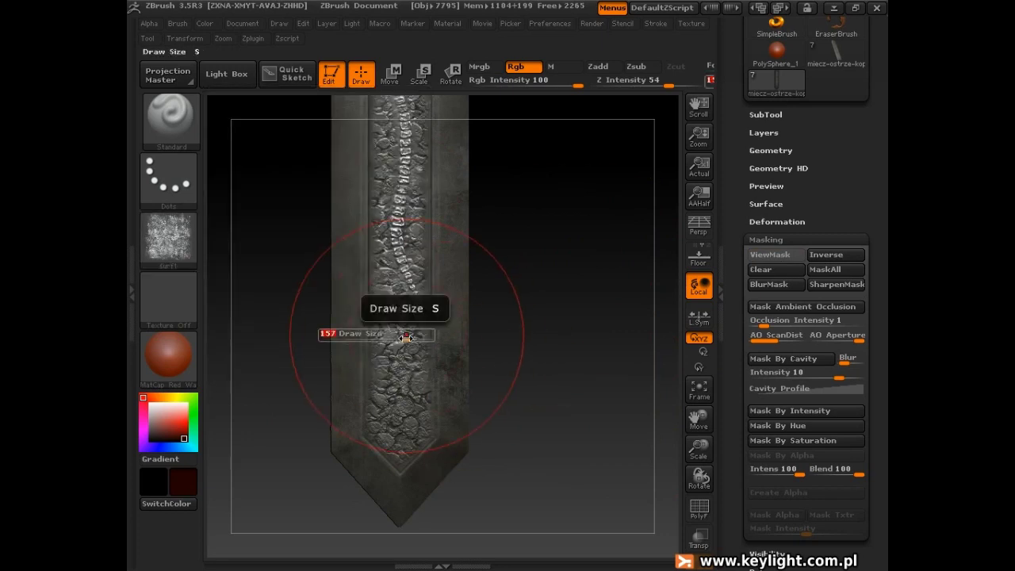
left_click_drag(408, 335, 341, 332)
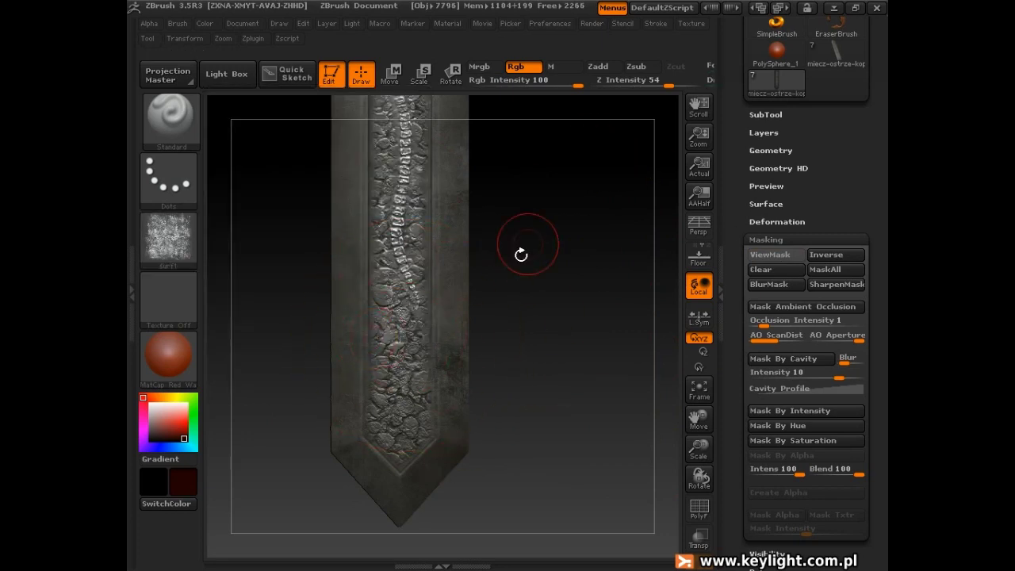
left_click_drag(451, 373, 440, 472)
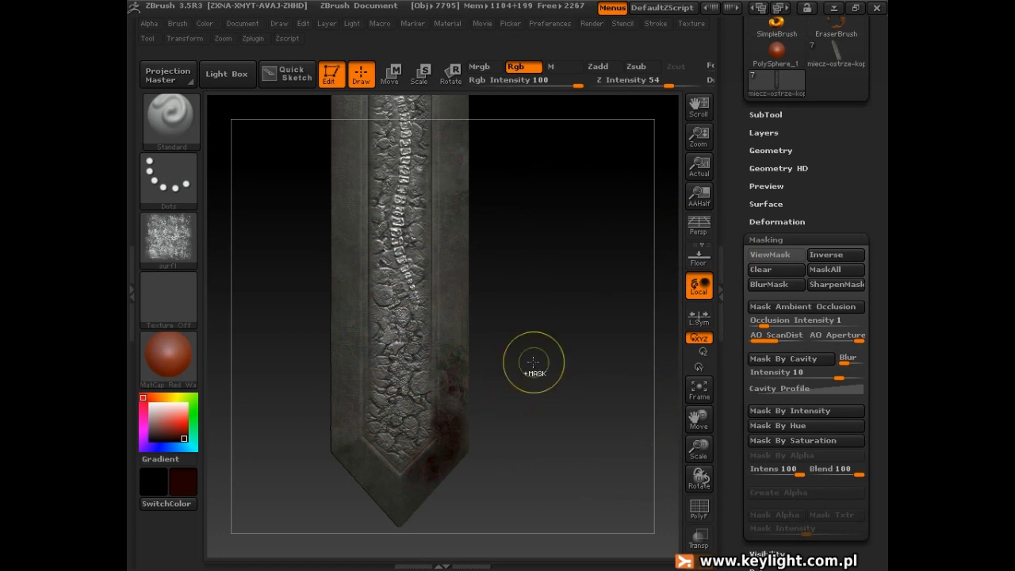
key("ctrl+z")
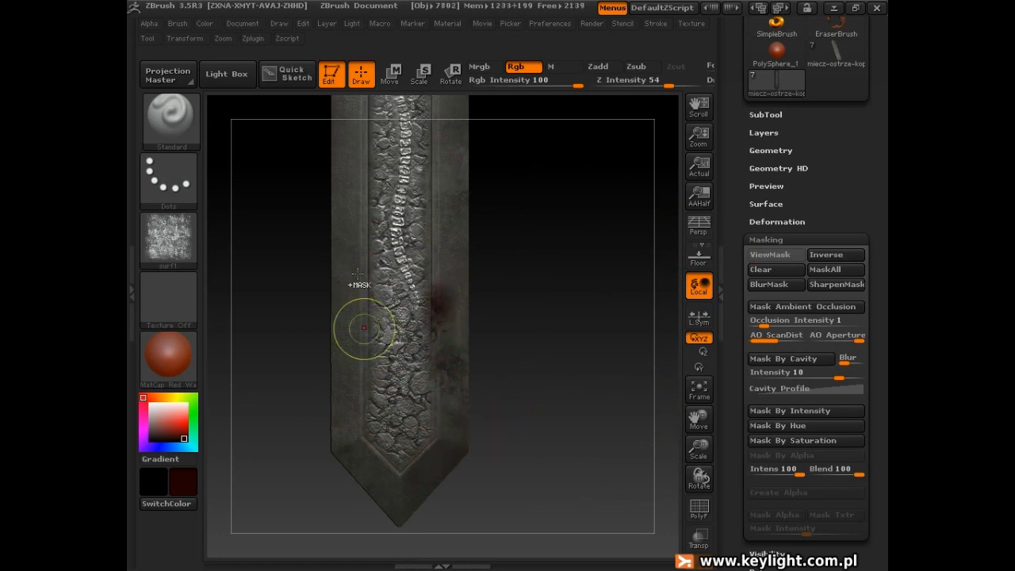
key("ctrl+z")
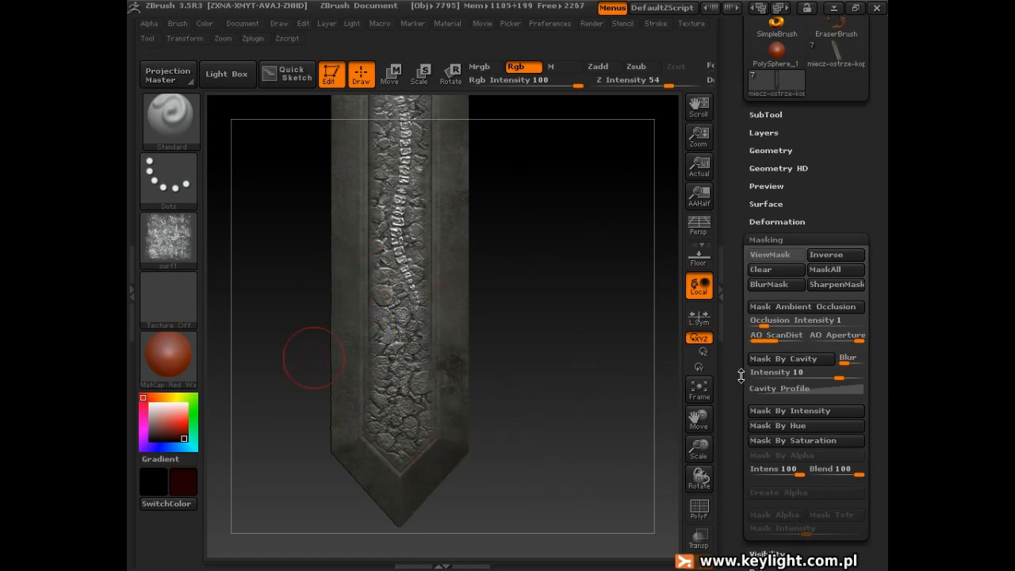
Toggle ViewMask and dab dark red on the blade's left edge
left_click(798, 263)
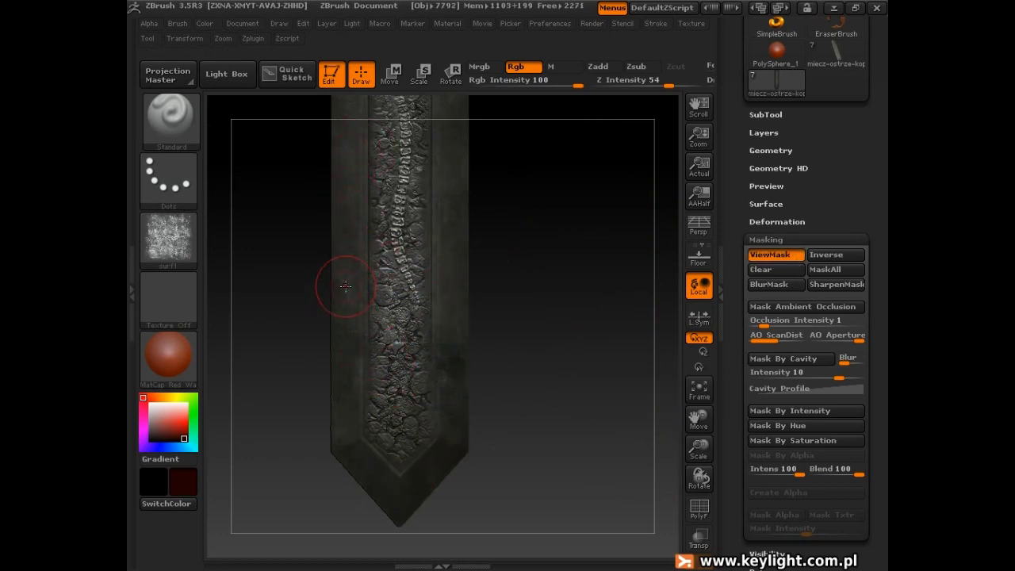
left_click(776, 255)
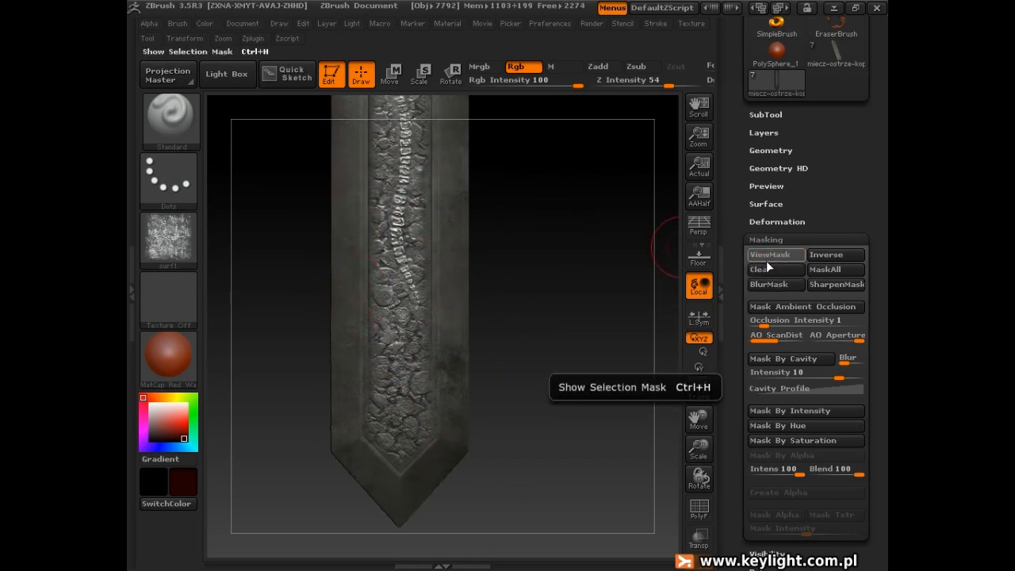
left_click(347, 276)
left_click(769, 254)
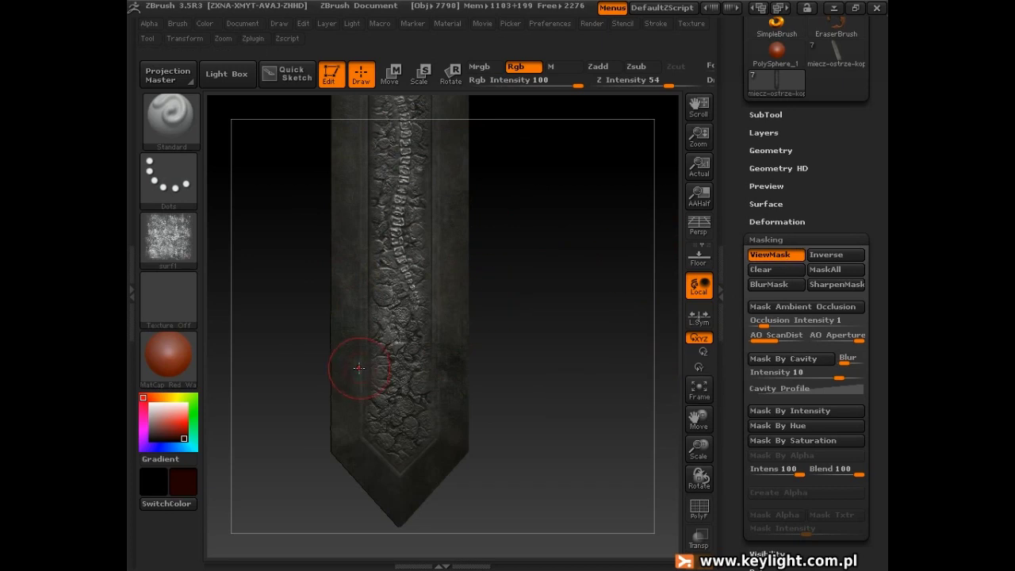
Paint dark red patches, remove some, and lay a stain on the blade's right side
left_click_drag(360, 368, 356, 401, "ctrl")
left_click_drag(357, 273, 429, 277, "ctrl")
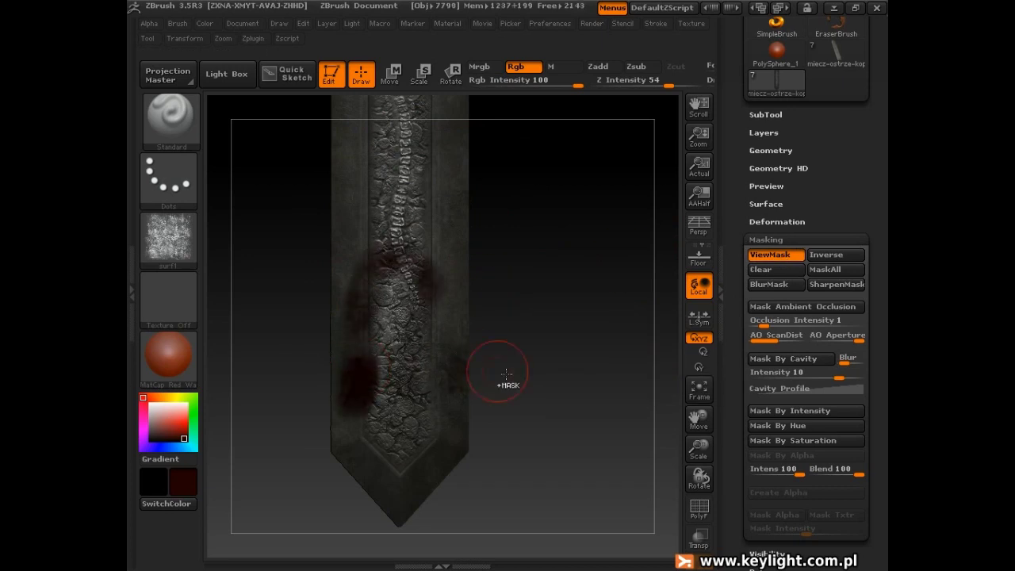
left_click_drag(502, 446, 452, 496, "ctrl")
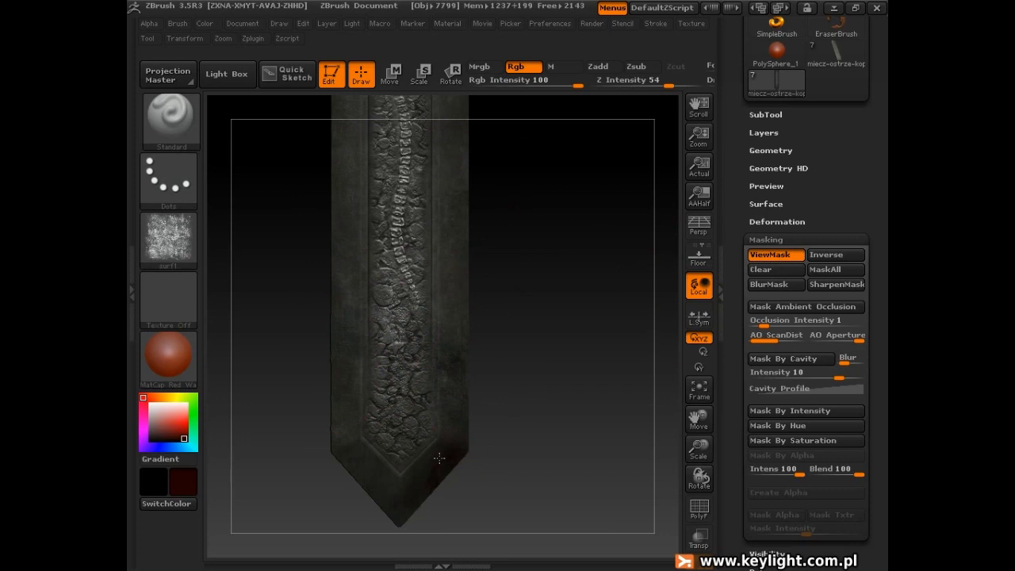
left_click_drag(441, 265, 476, 342, "ctrl")
Choose the soft round Alpha 01 and enlarge the brush considerably
left_click(169, 246)
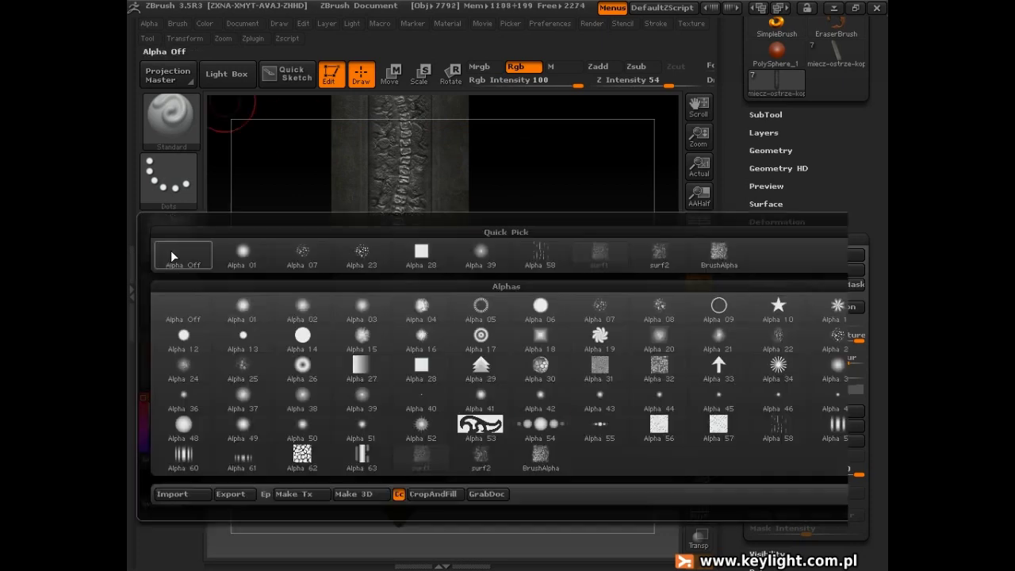
left_click(250, 254)
key("s")
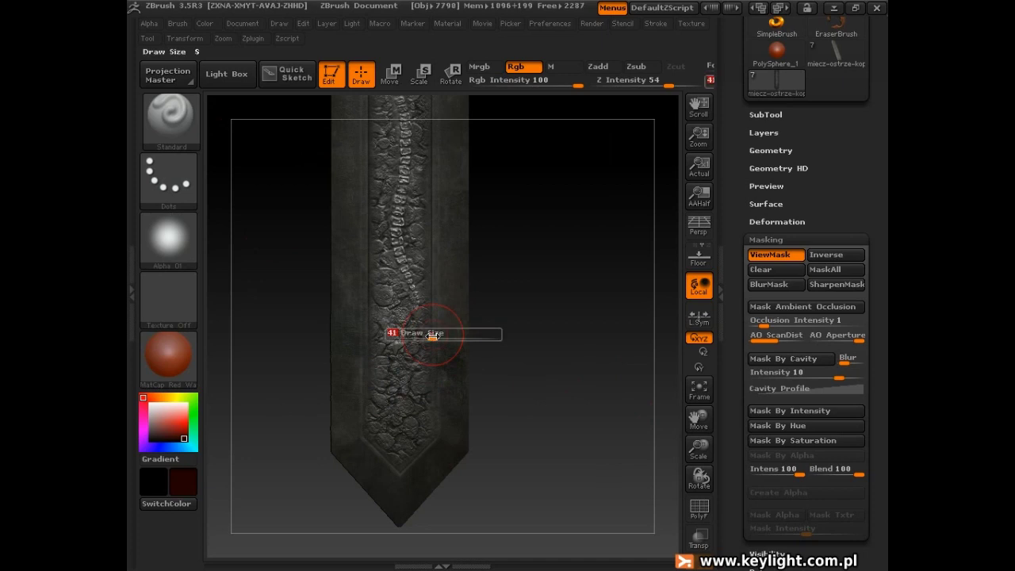
mouse_move(433, 335)
left_mouse_down()
mouse_move(476, 337)
mouse_move(461, 333)
left_mouse_up()
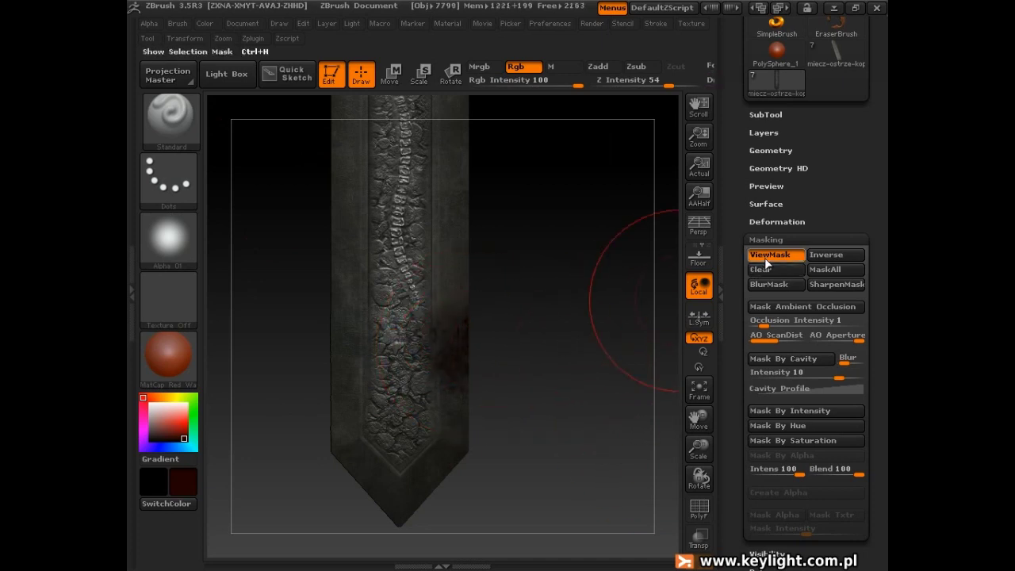
Hide the mask overlay, turn the blade face toward the view, and show the mask again
left_click(764, 258)
left_click_drag(699, 448, 699, 418)
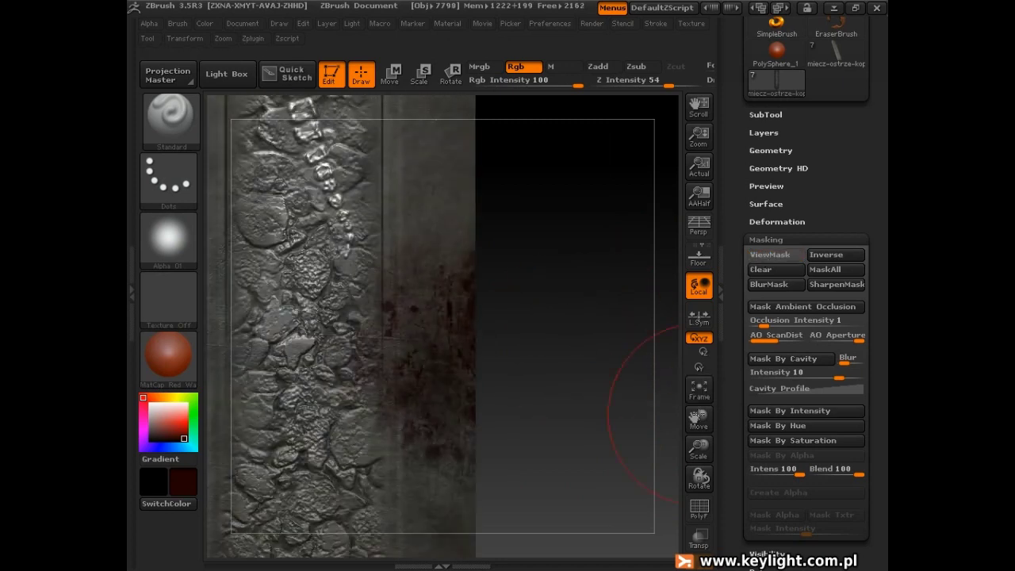
left_click_drag(592, 362, 583, 333, "alt")
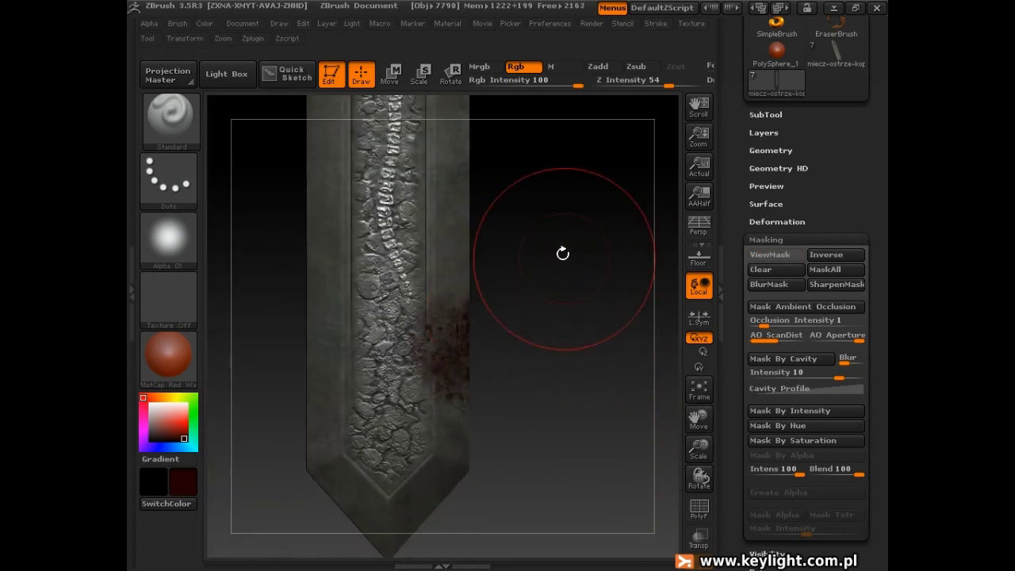
left_click_drag(563, 253, 601, 351)
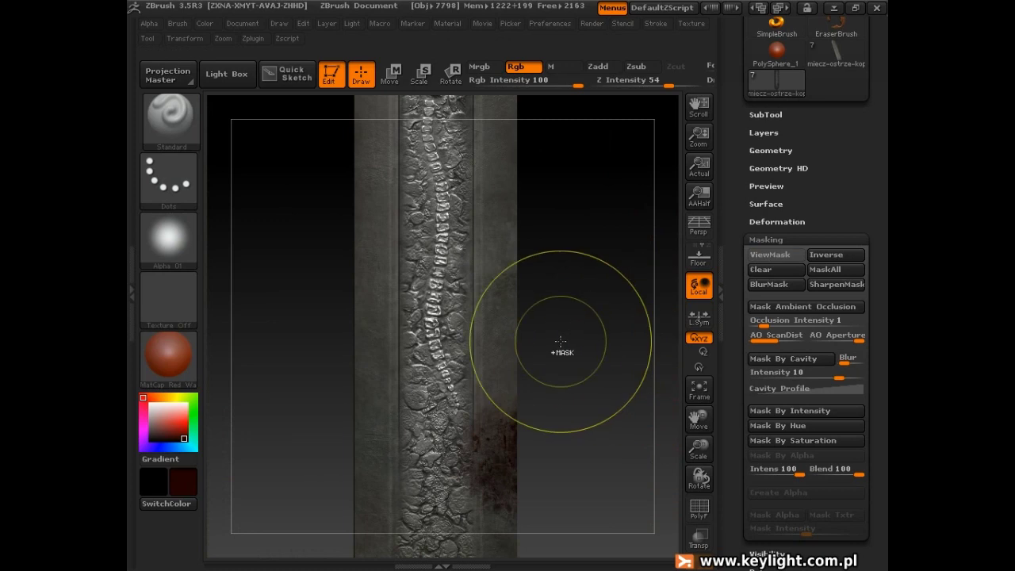
key("ctrl+h")
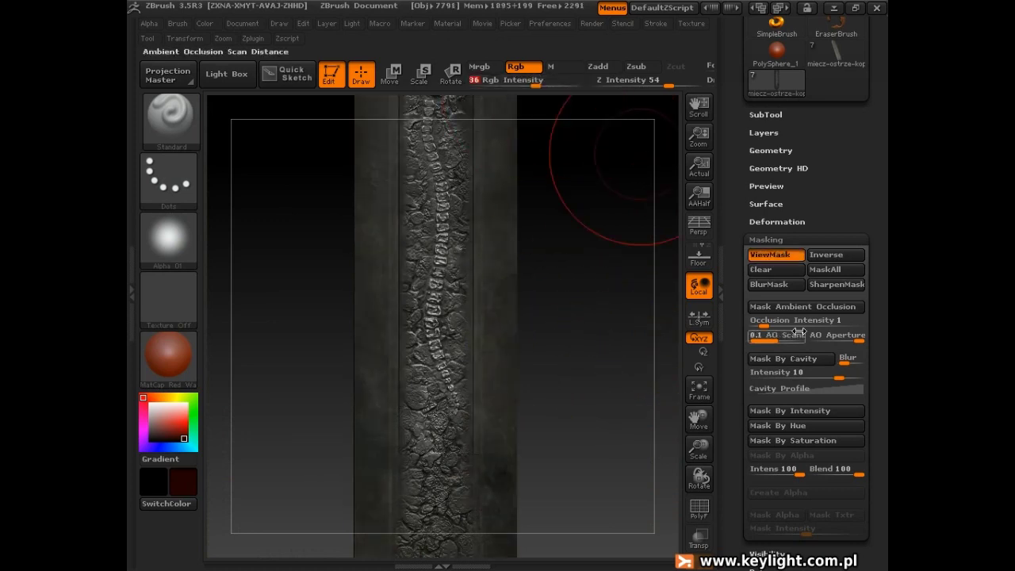
With the mask hidden, paint faint dark red grime along both blade edges down to the tip
mouse_move(628, 396)
left_mouse_down()
mouse_move(614, 375)
mouse_move(659, 318)
left_mouse_up()
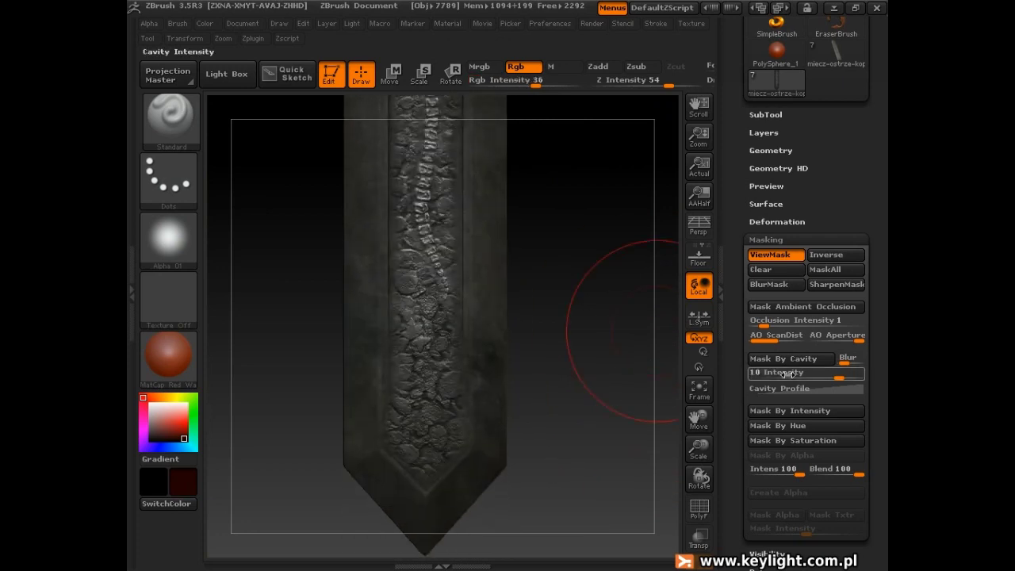
key("ctrl+h")
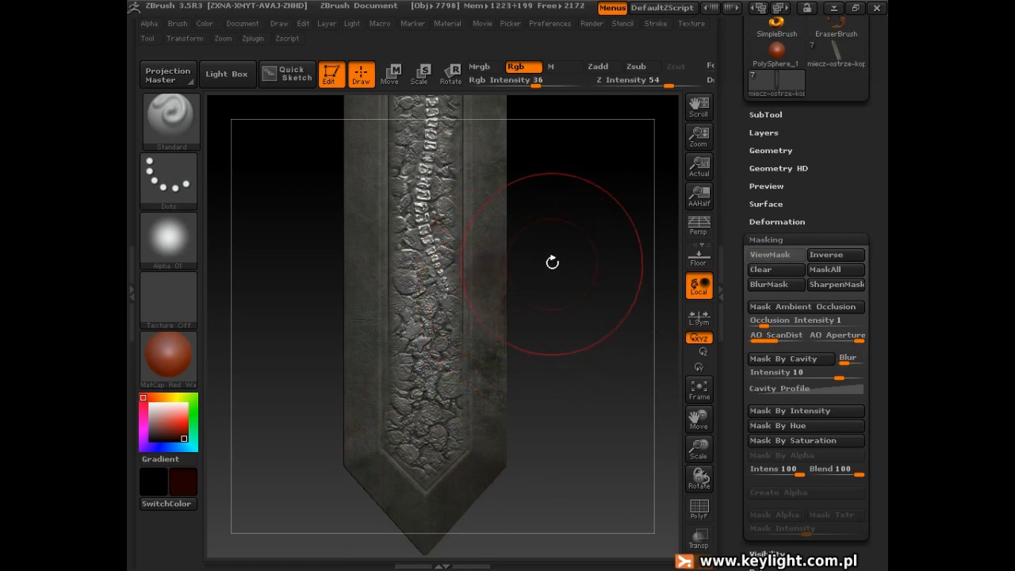
left_click_drag(550, 263, 501, 338)
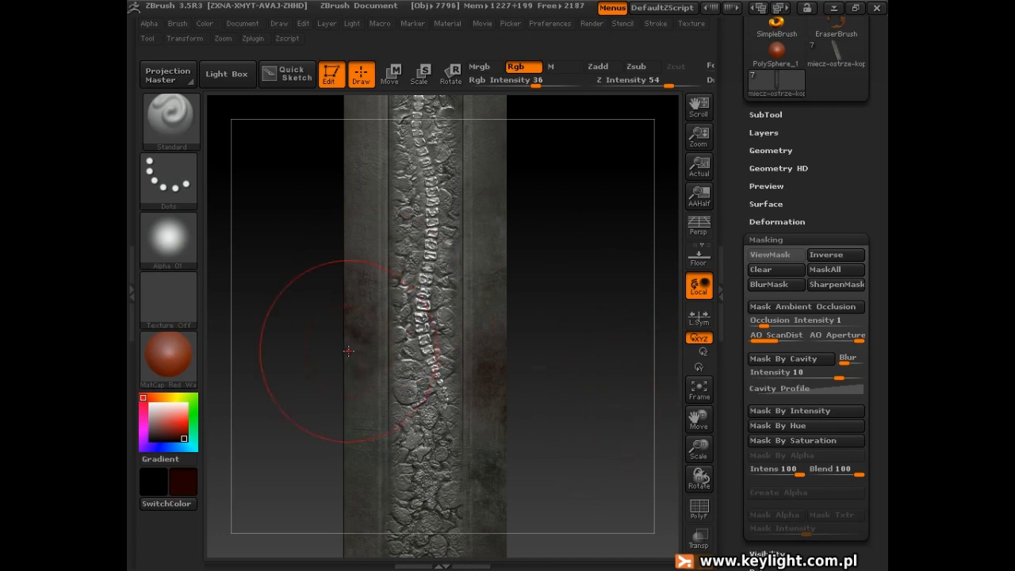
left_click_drag(577, 399, 579, 288, "alt")
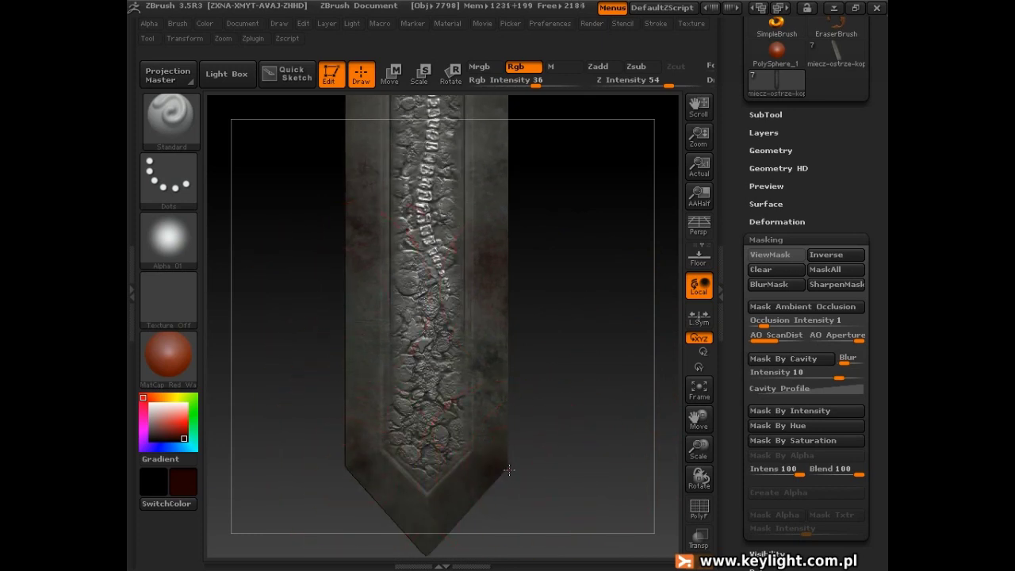
left_click_drag(542, 446, 491, 415)
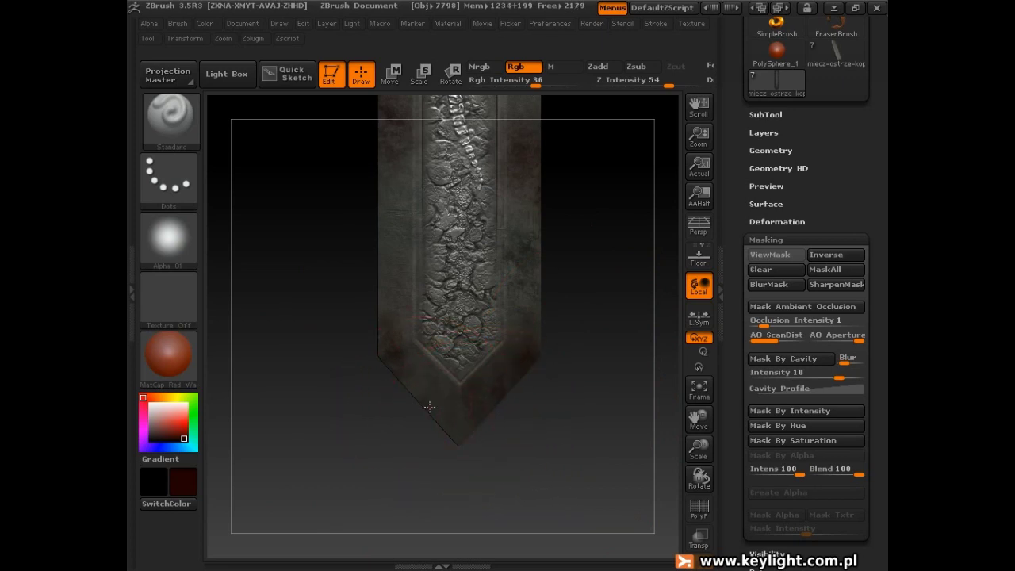
left_click_drag(429, 407, 380, 267)
mouse_move(382, 267)
left_mouse_down()
mouse_move(344, 251)
mouse_move(341, 376)
mouse_move(603, 372)
mouse_move(575, 439)
left_mouse_up()
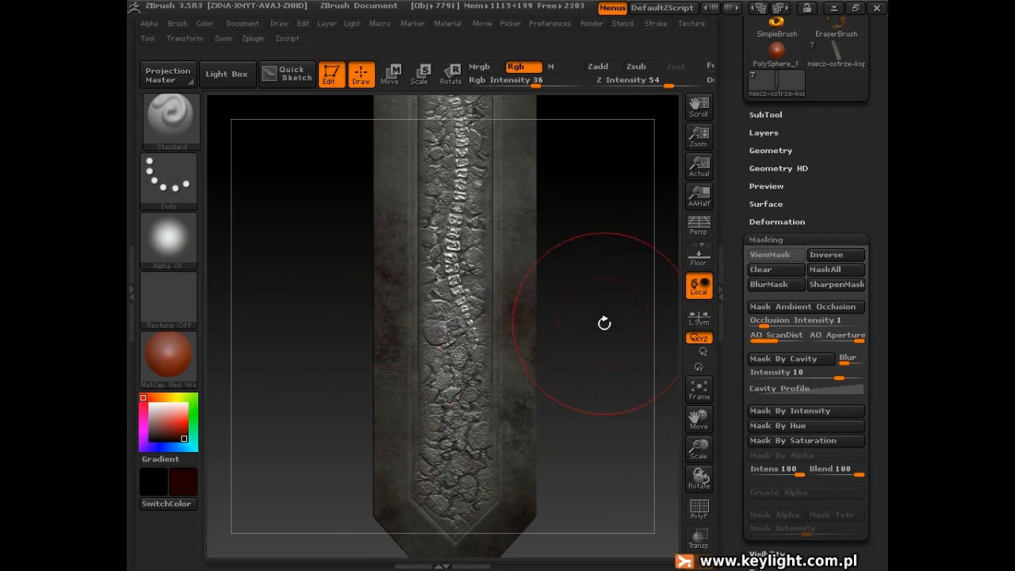
Zoom in on the blade surface and lower Rgb Intensity from 36 to 14
left_click_drag(611, 324, 794, 411, "alt")
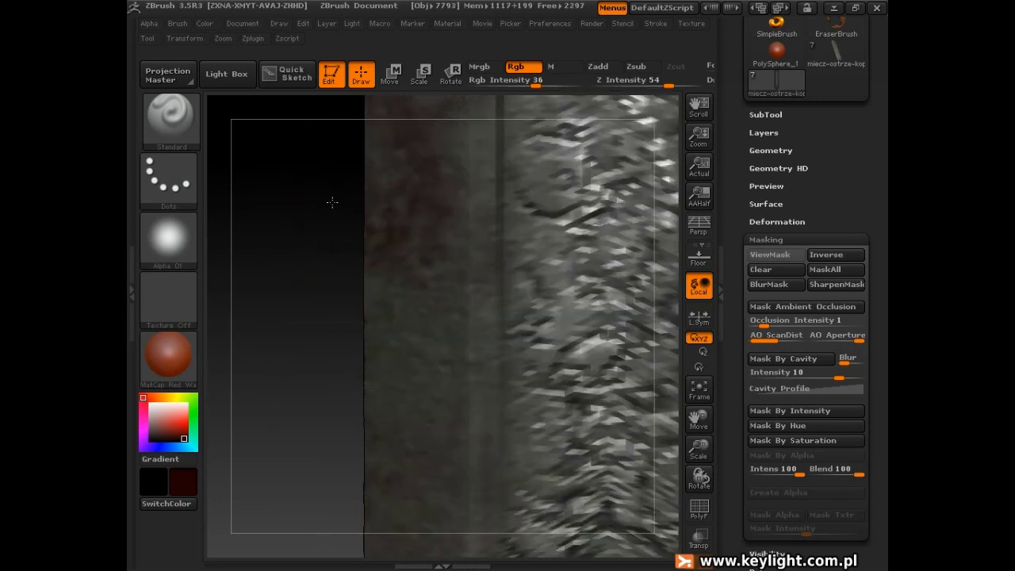
mouse_move(363, 306)
left_mouse_down()
mouse_move(331, 331)
mouse_move(340, 323)
mouse_move(358, 376)
left_mouse_up()
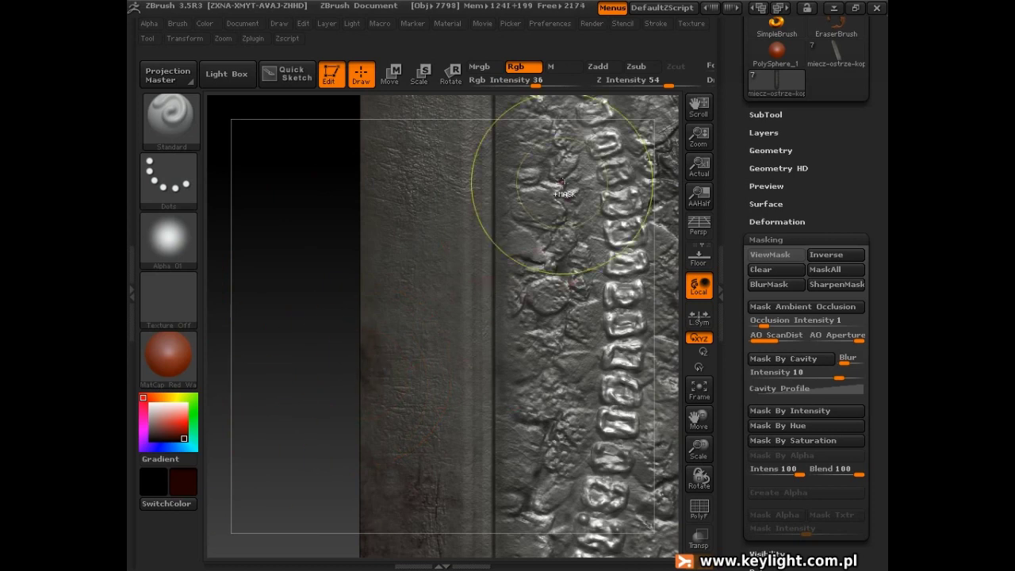
left_click_drag(539, 83, 512, 83)
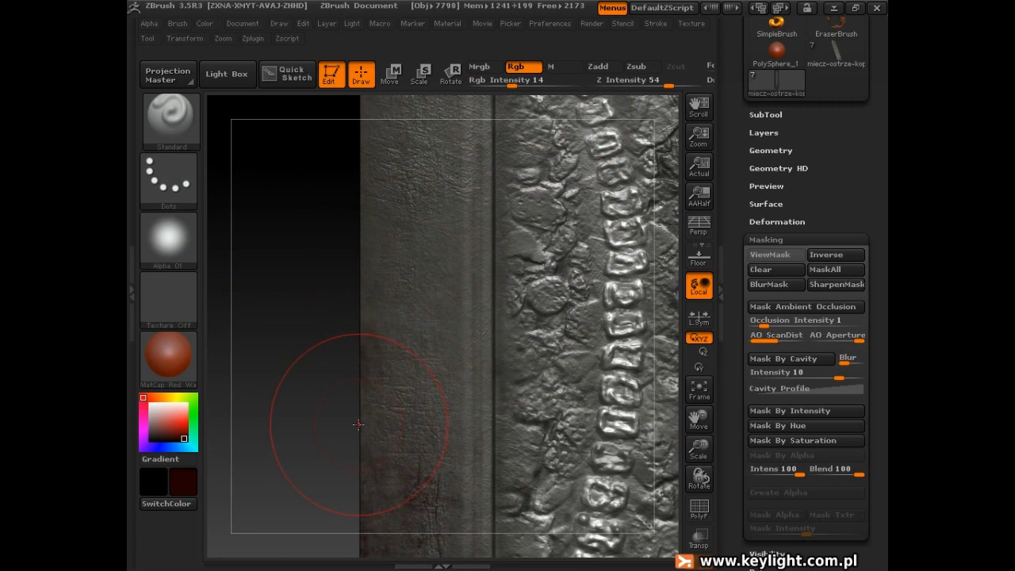
Paint faint dark-red test stains beside the spine, then undo the last strokes
mouse_move(361, 420)
left_mouse_down()
mouse_move(352, 215)
mouse_move(356, 374)
left_mouse_up()
mouse_move(361, 275)
left_mouse_down()
mouse_move(338, 224)
mouse_move(336, 299)
mouse_move(364, 407)
left_mouse_up()
left_click_drag(589, 364, 586, 365)
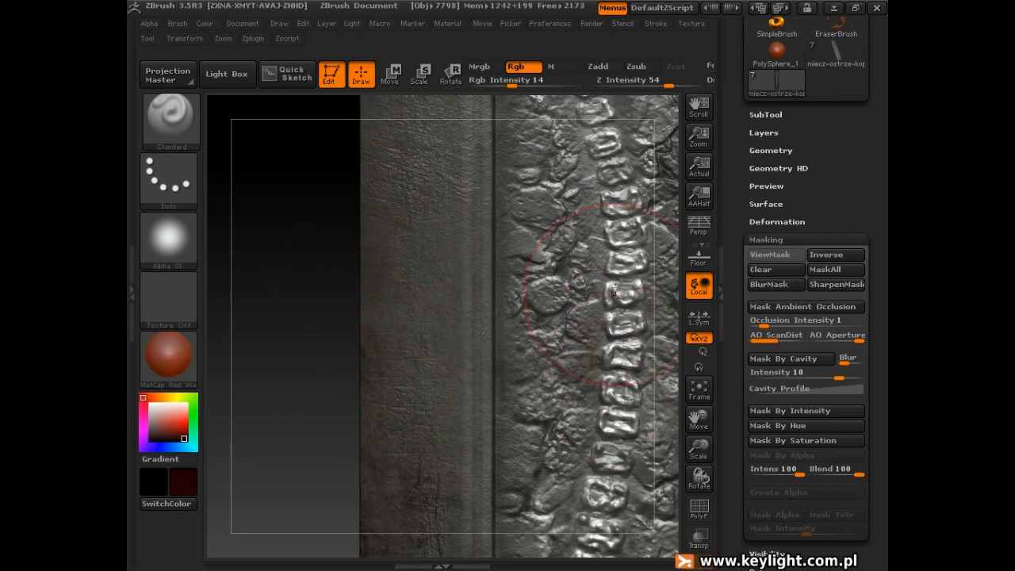
mouse_move(605, 267)
left_mouse_down()
mouse_move(555, 246)
mouse_move(540, 305)
mouse_move(588, 395)
mouse_move(485, 397)
left_mouse_up()
key("ctrl+z")
Frame the whole blade, turn its upper face toward the viewer and pan down to the skull relief
key("f")
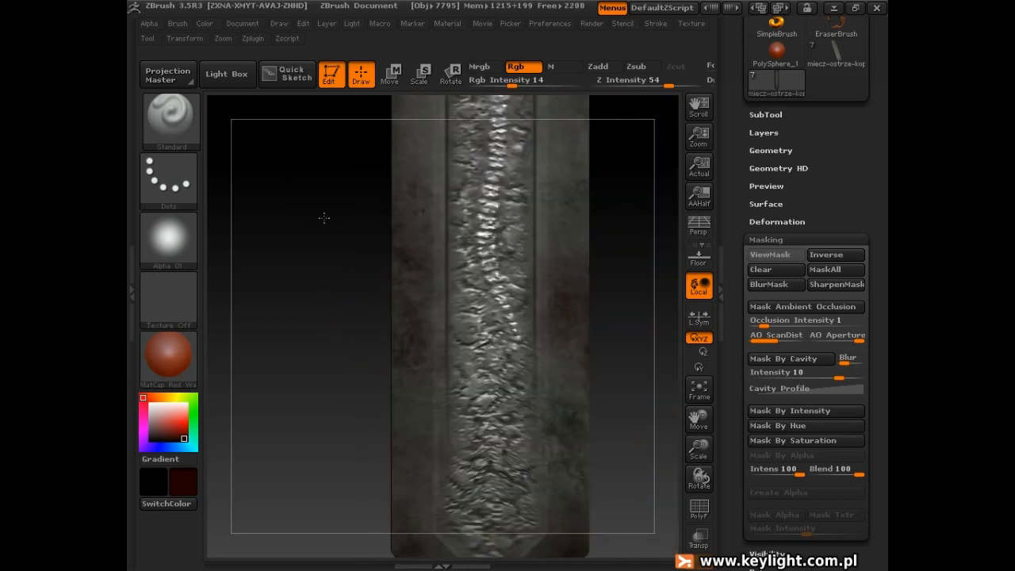
left_click_drag(352, 362, 363, 322)
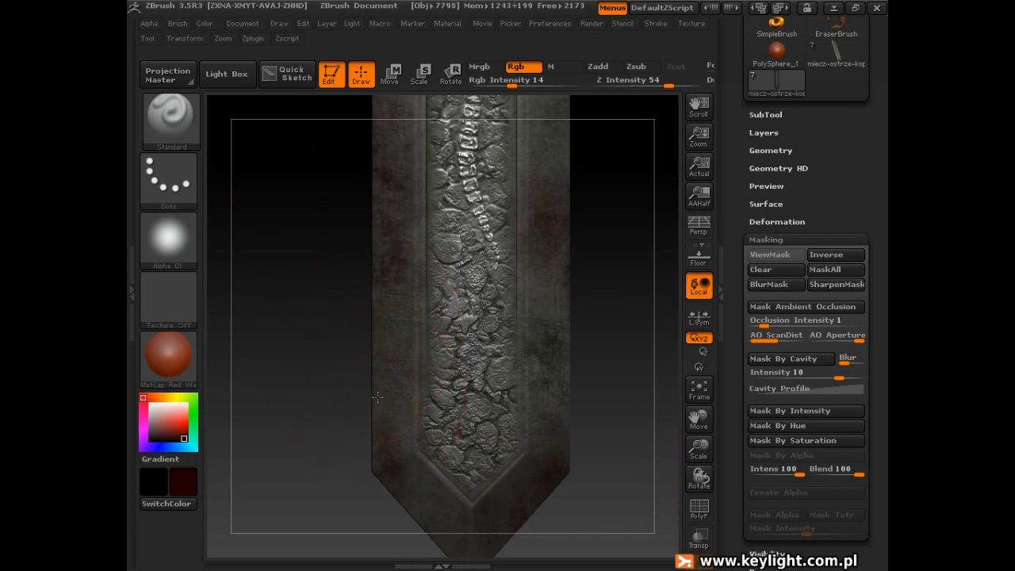
mouse_move(612, 245)
left_mouse_down()
mouse_move(608, 278)
mouse_move(579, 303)
left_mouse_up()
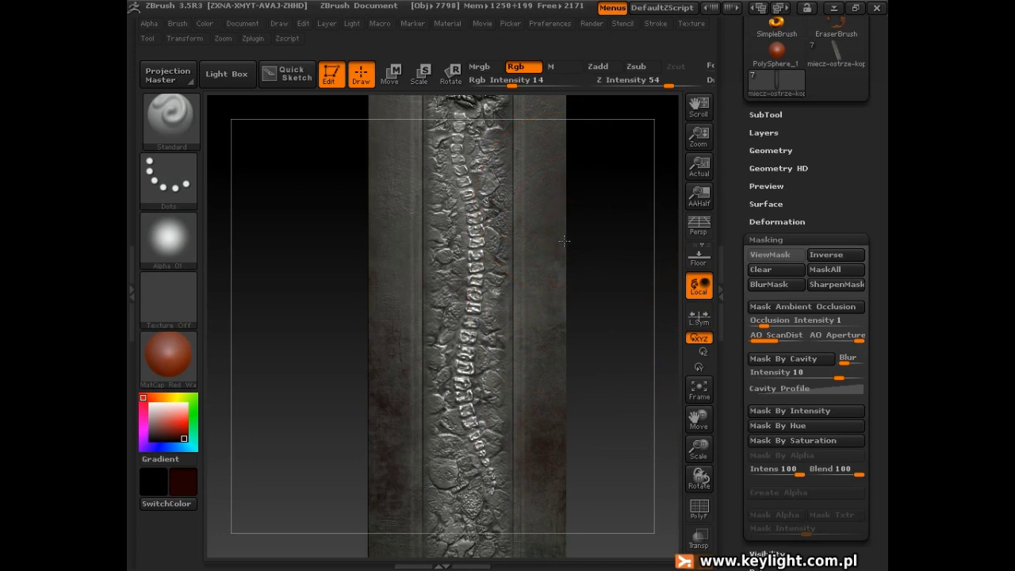
left_click_drag(603, 198, 572, 280, "alt")
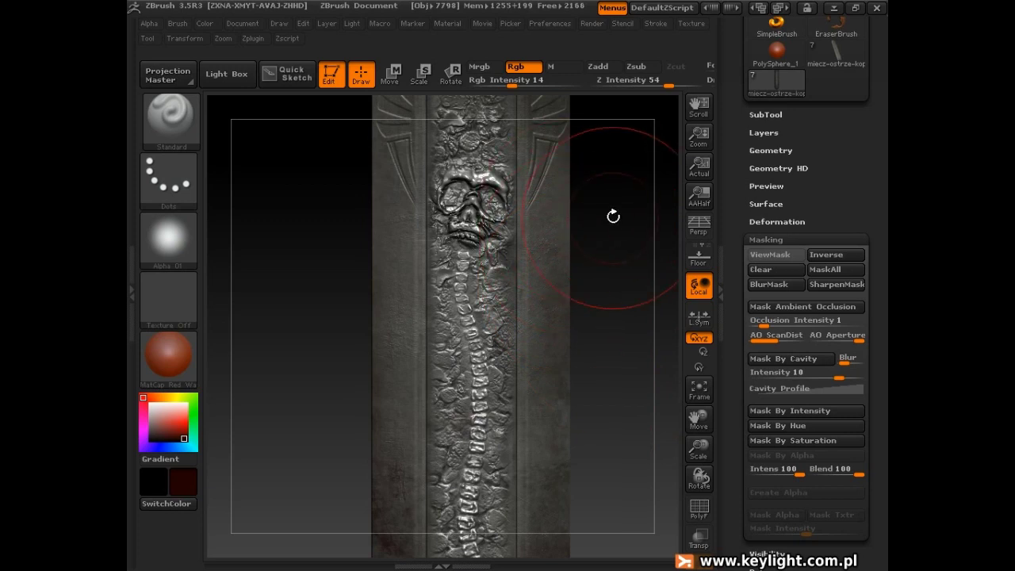
Pan to the blade's top and turn on ViewMask in the Masking panel
left_click_drag(612, 215, 644, 299)
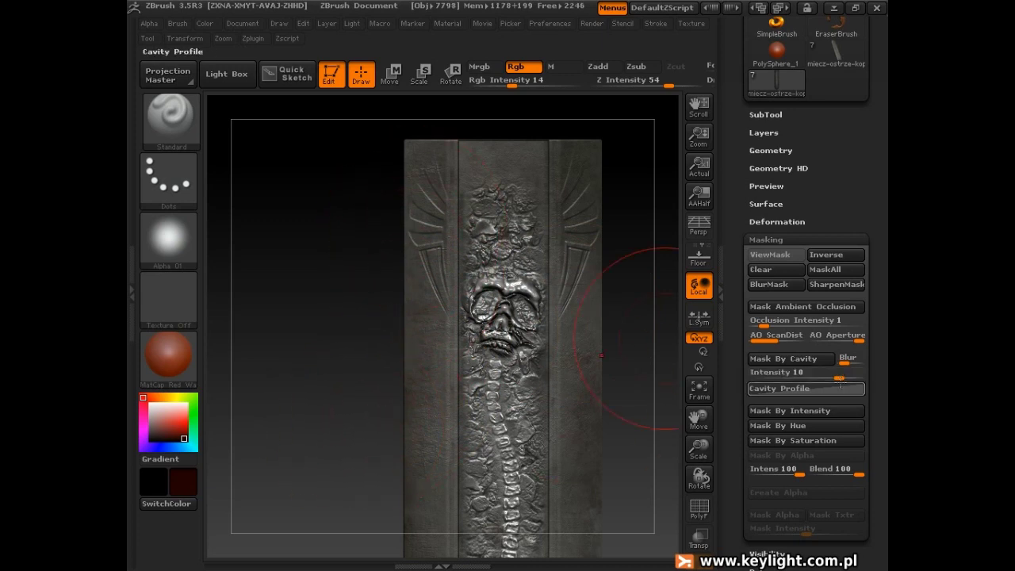
left_click_drag(743, 406, 734, 317)
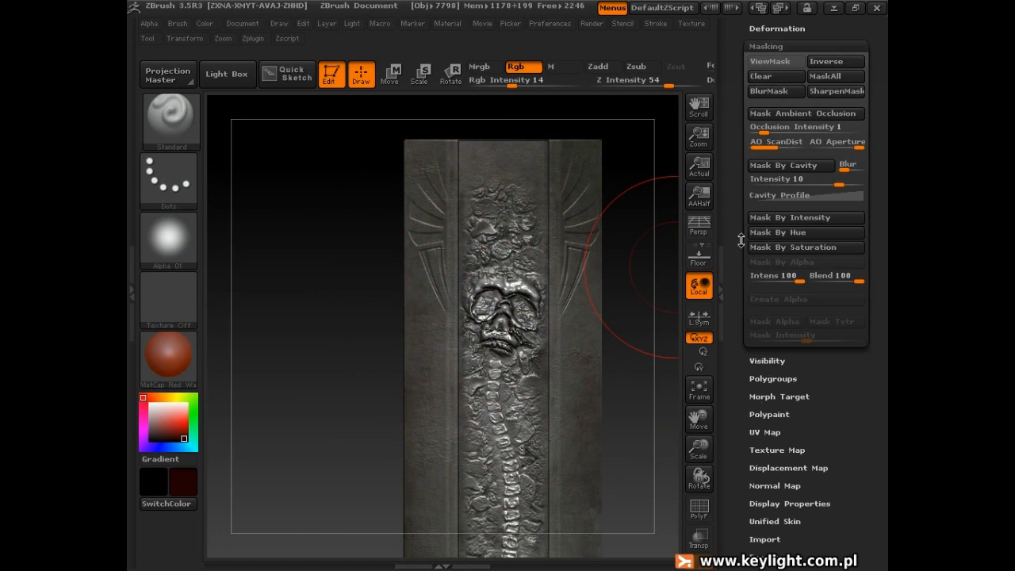
left_click_drag(741, 240, 741, 353)
left_click(780, 176)
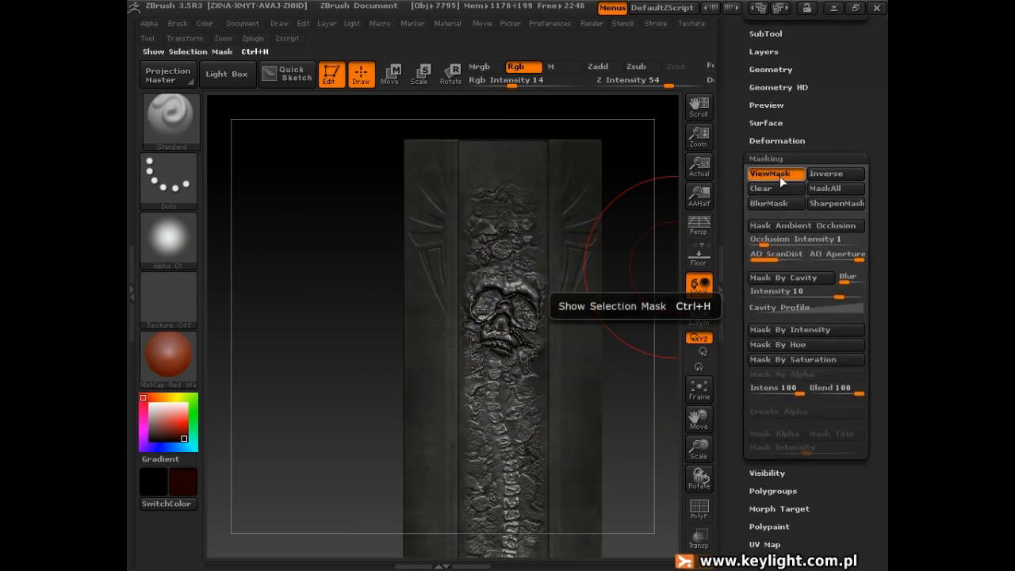
Hide the mask overlay and orbit the sword to a straight front view, tip at bottom
left_click(780, 177)
left_click_drag(343, 421, 344, 288)
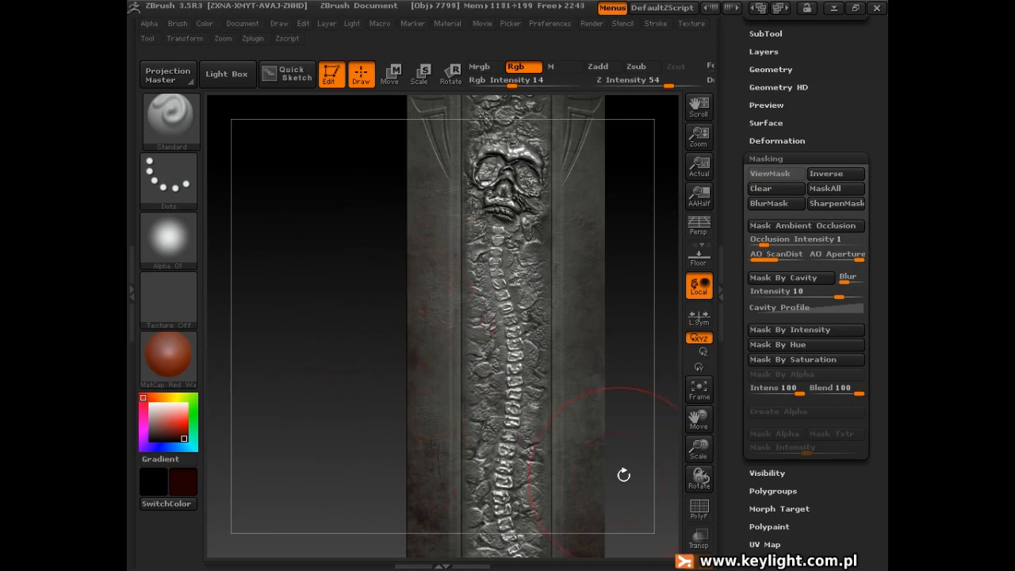
mouse_move(380, 421)
left_mouse_down()
mouse_move(403, 335)
mouse_move(381, 392)
mouse_move(369, 262)
left_mouse_up()
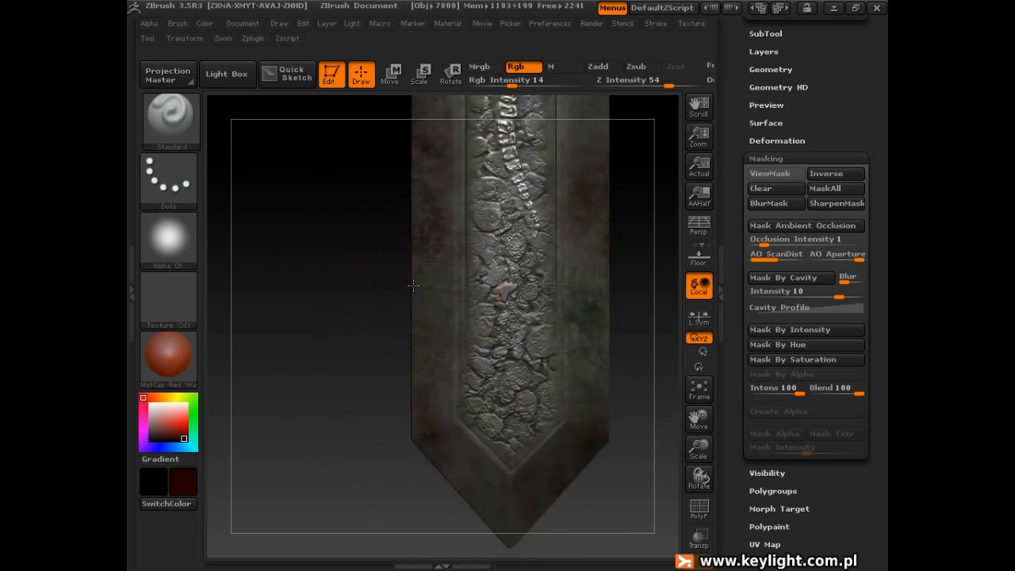
mouse_move(374, 272)
left_mouse_down()
mouse_move(593, 359)
mouse_move(608, 315)
left_mouse_up()
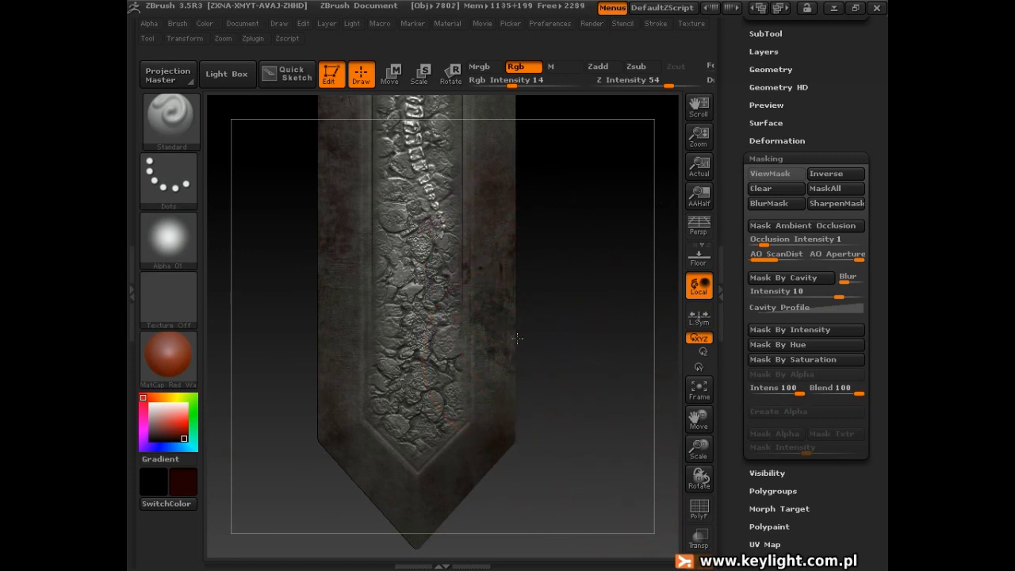
mouse_move(594, 270)
left_mouse_down()
mouse_move(603, 445)
mouse_move(388, 400)
left_mouse_up()
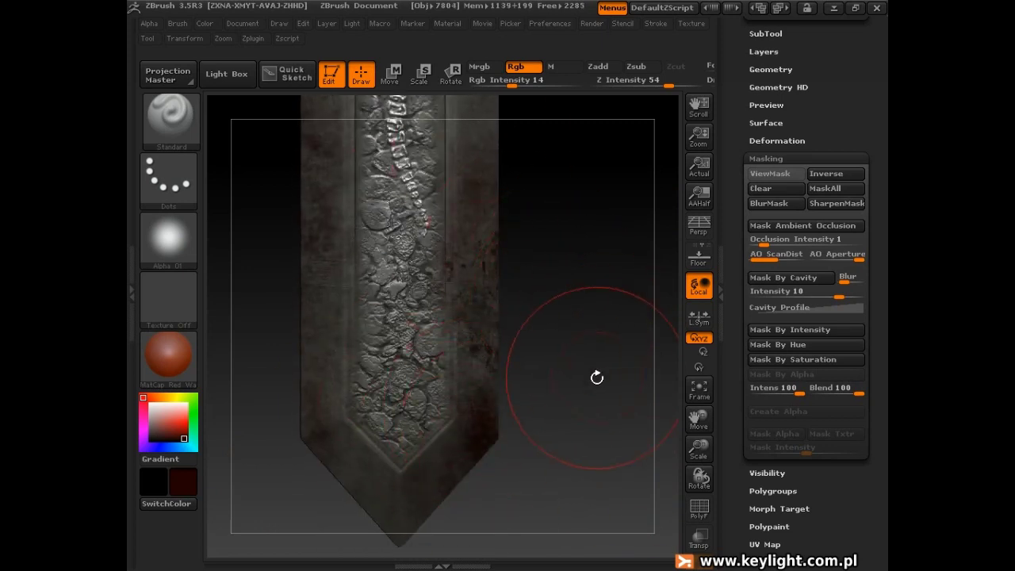
mouse_move(596, 378)
left_mouse_down()
mouse_move(589, 413)
mouse_move(574, 415)
mouse_move(329, 385)
left_mouse_up()
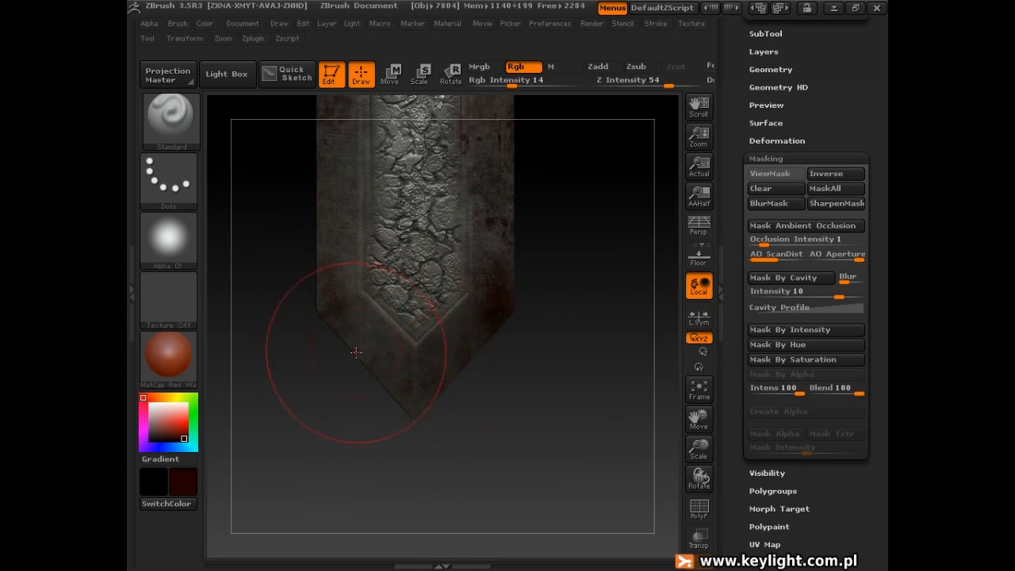
left_click_drag(325, 330, 302, 294)
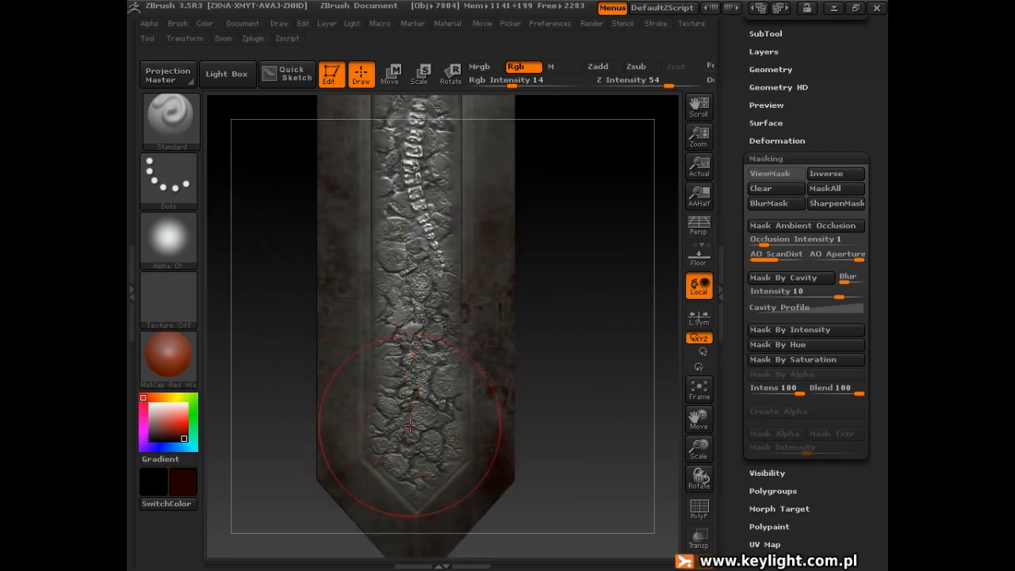
Lower Rgb Intensity from 14 to 8 and then 3, undoing the last change
left_click_drag(512, 83, 502, 83)
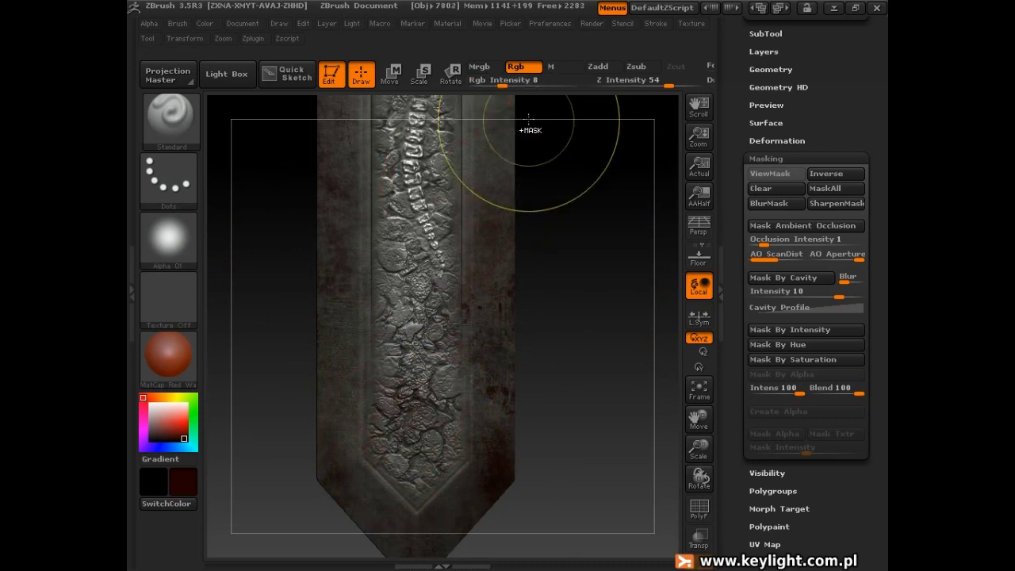
left_click_drag(508, 83, 490, 82)
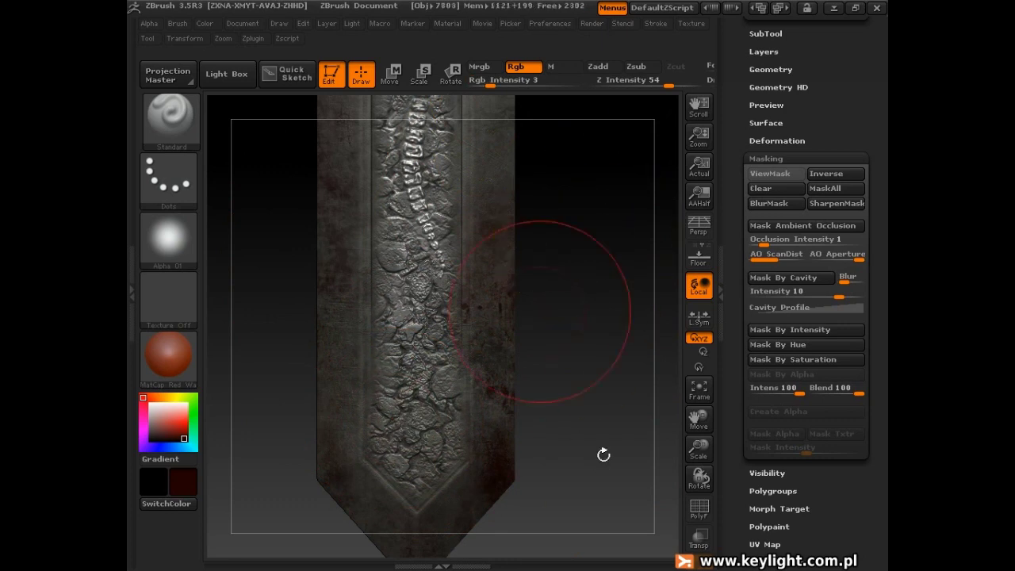
key("ctrl+z")
Inspect the blade from its tip up to the spine and skull relief, then open the alpha library
left_click_drag(602, 382, 596, 270)
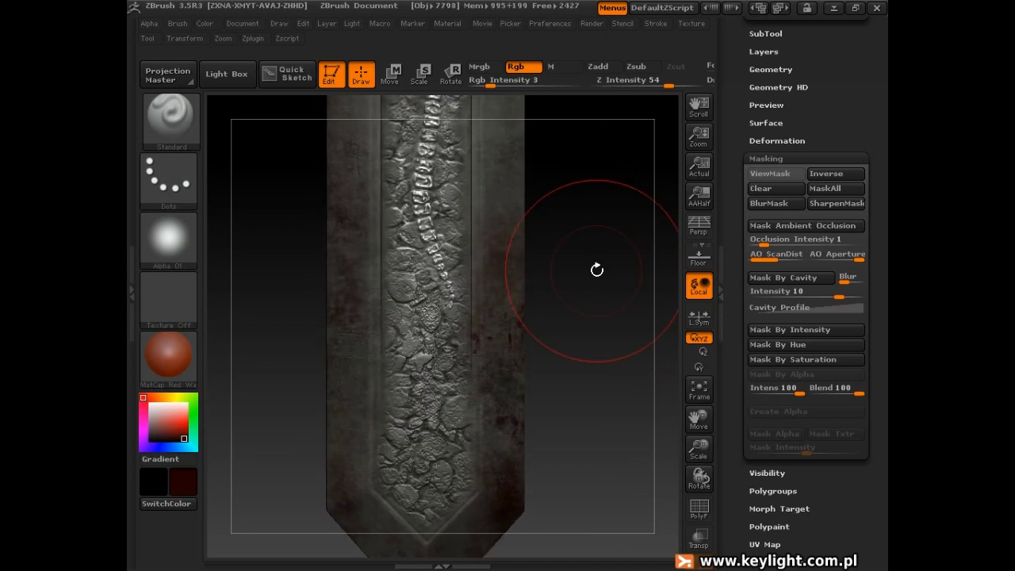
left_click_drag(484, 287, 494, 477)
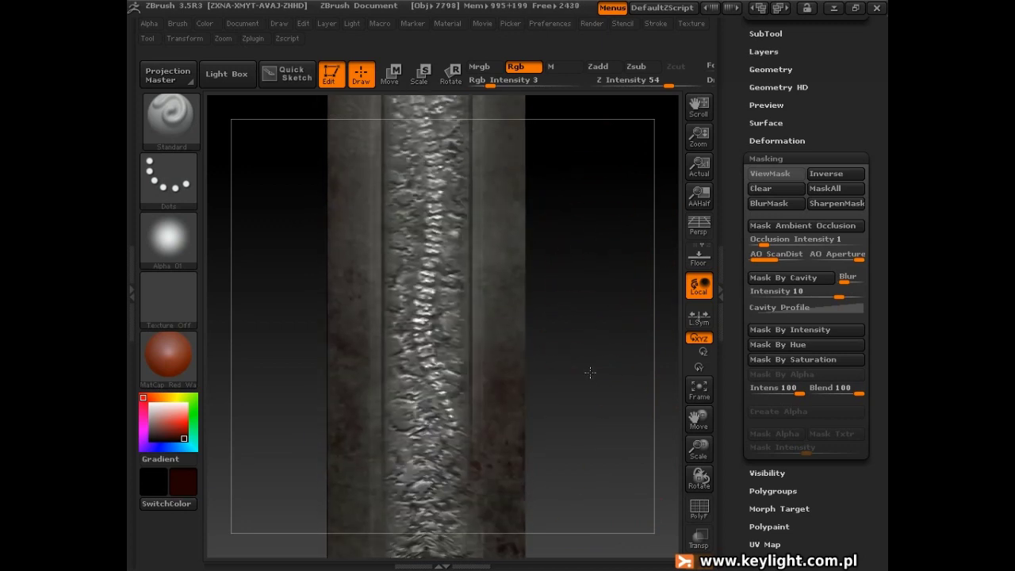
left_click_drag(600, 391, 460, 297)
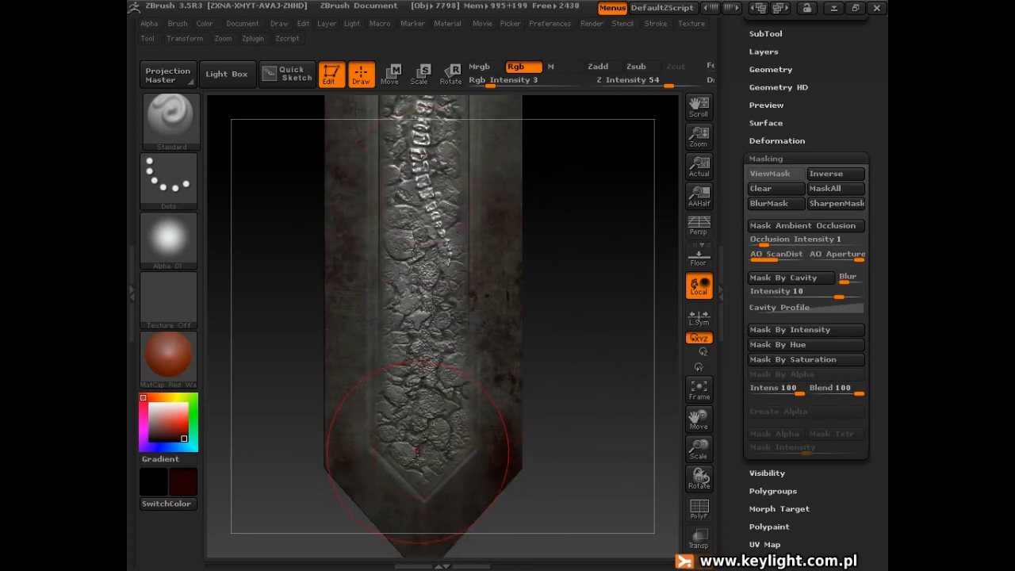
left_click_drag(573, 397, 596, 313)
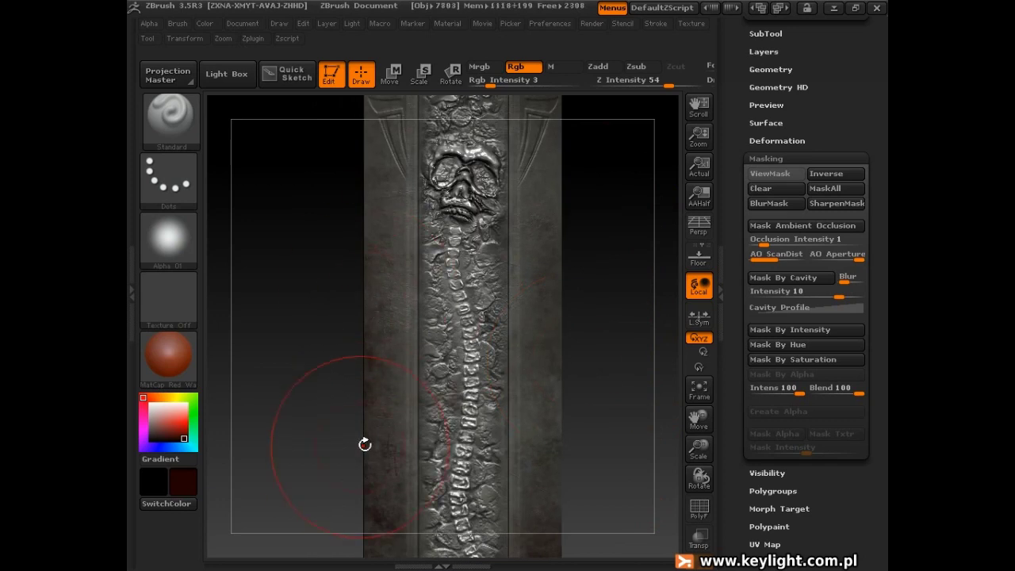
left_click_drag(608, 367, 556, 385)
mouse_move(549, 329)
left_mouse_down()
mouse_move(560, 302)
mouse_move(620, 267)
mouse_move(582, 351)
left_mouse_up()
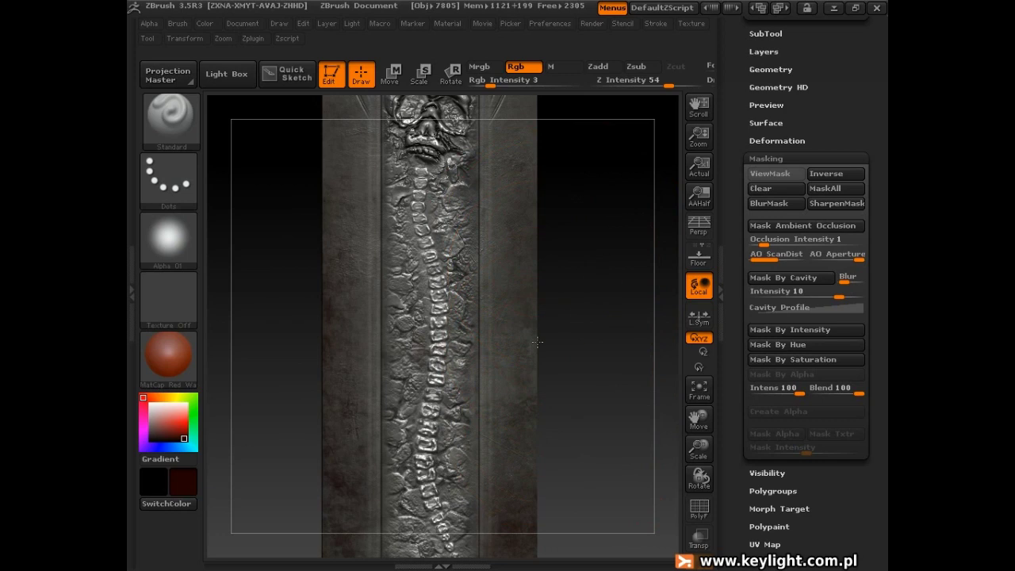
mouse_move(560, 246)
left_mouse_down()
mouse_move(545, 328)
mouse_move(556, 347)
mouse_move(574, 230)
mouse_move(589, 281)
left_mouse_up()
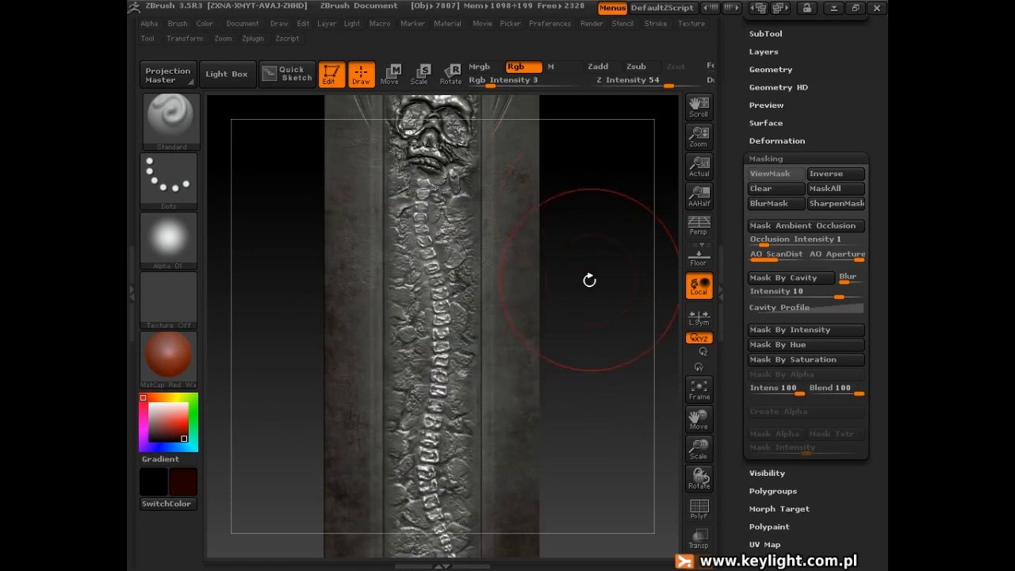
left_click(175, 232)
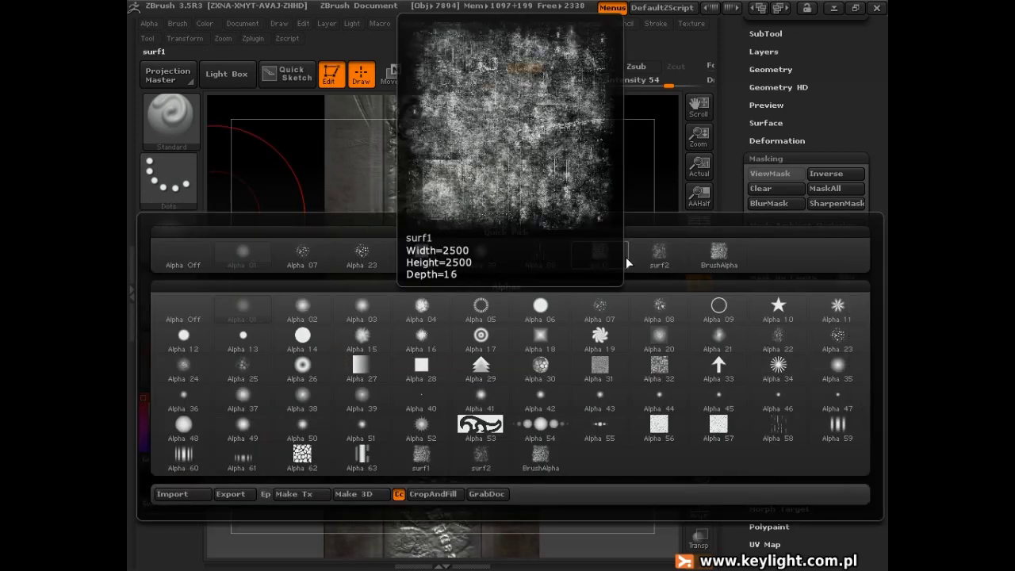
Choose the surf1 grunge alpha, show and clear the mask, and return to a front view
left_click(599, 252)
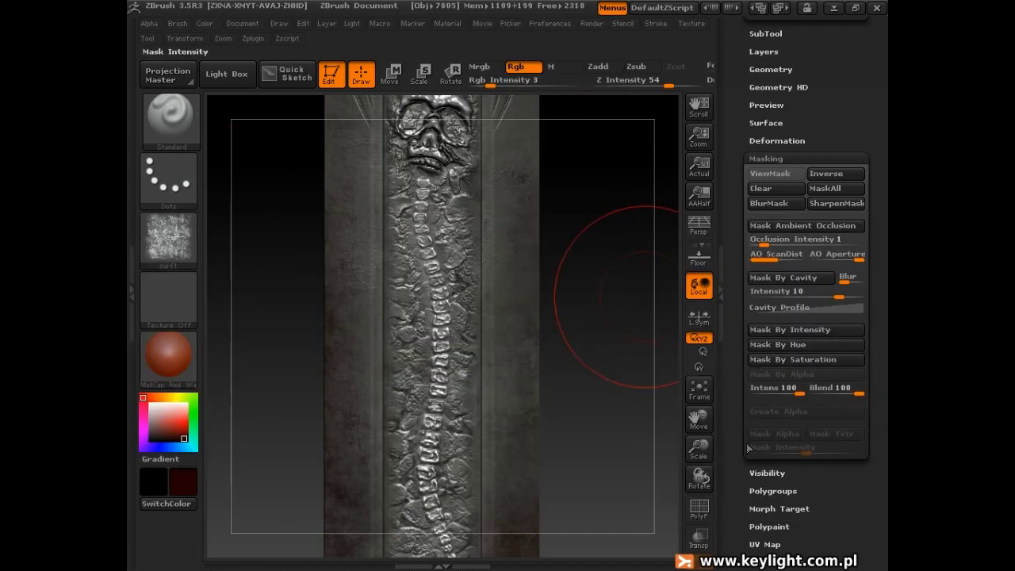
left_click_drag(748, 449, 743, 434)
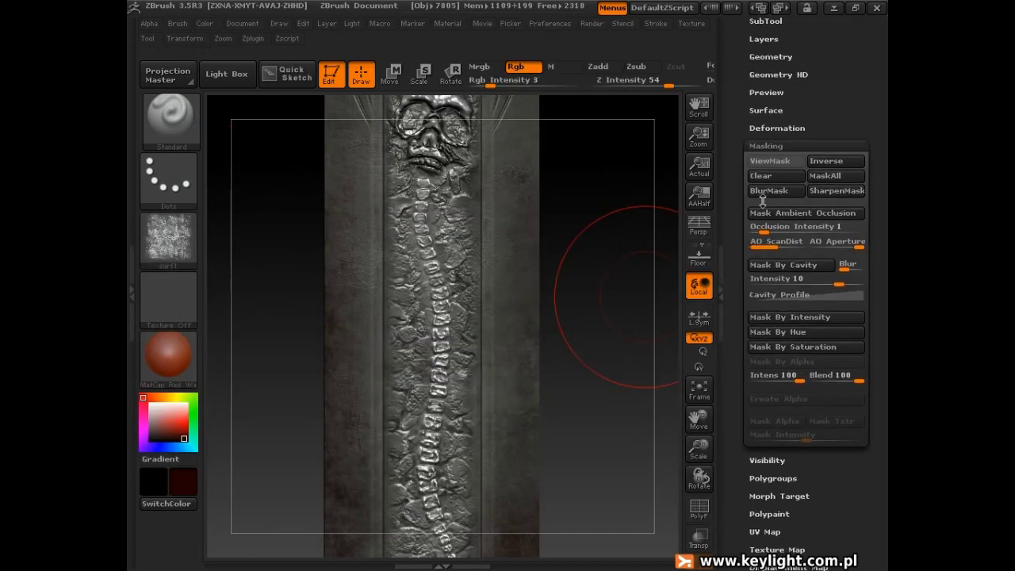
left_click(776, 159)
mouse_move(630, 315)
left_mouse_down()
mouse_move(596, 283)
mouse_move(635, 267)
mouse_move(564, 263)
mouse_move(547, 272)
left_mouse_up()
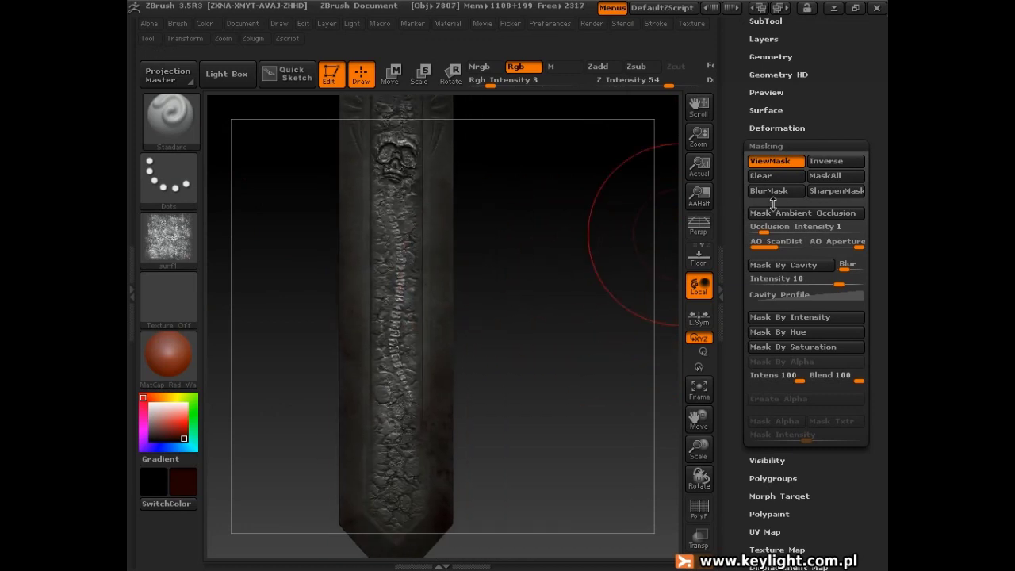
left_click(768, 176)
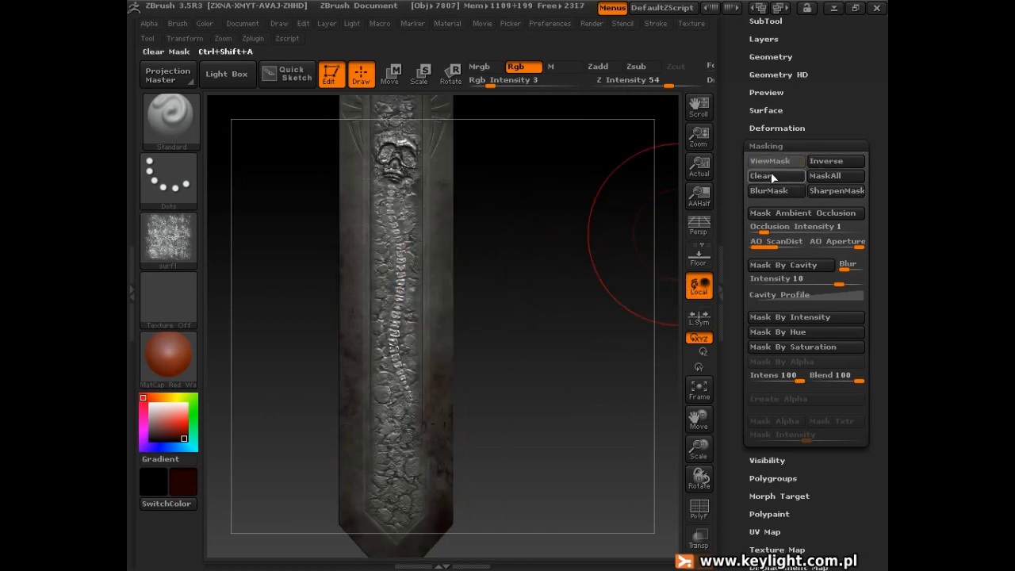
mouse_move(592, 306)
left_mouse_down()
mouse_move(571, 294)
mouse_move(571, 317)
mouse_move(406, 205)
left_mouse_up()
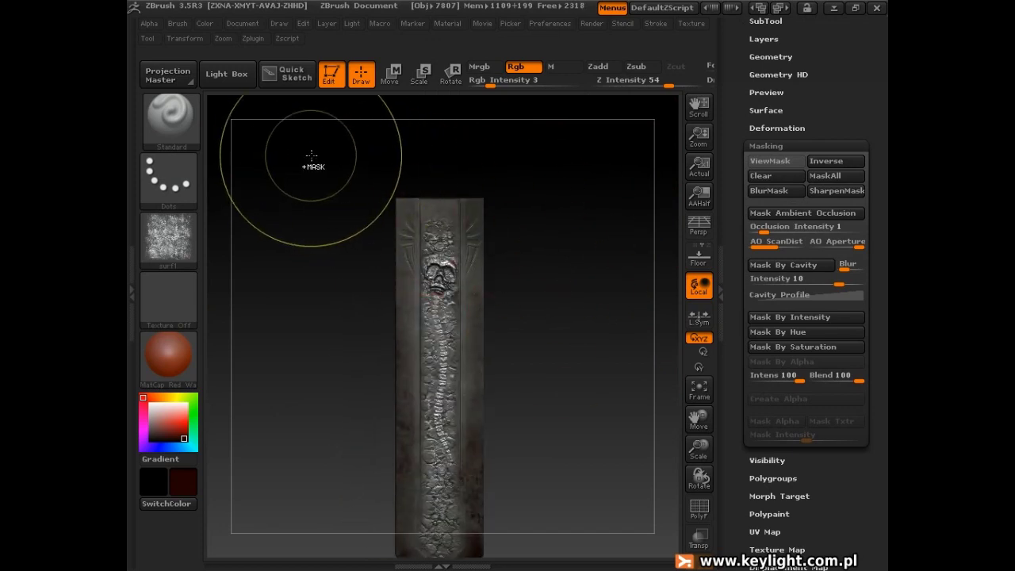
left_click_drag(313, 159, 357, 172, "ctrl")
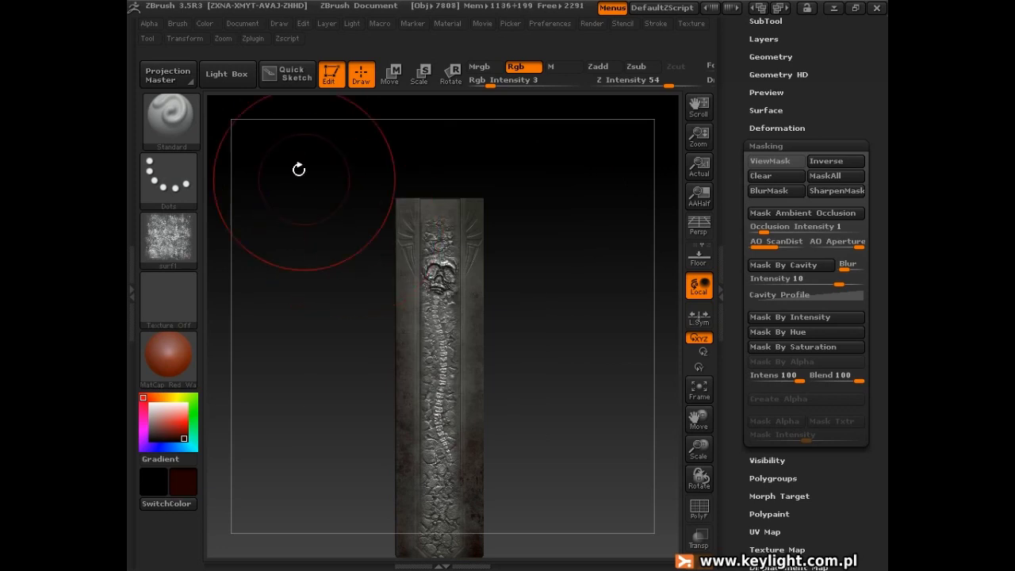
Set Rgb Intensity to 100 and mask the whole blade with a rectangle
left_click_drag(512, 84, 503, 85)
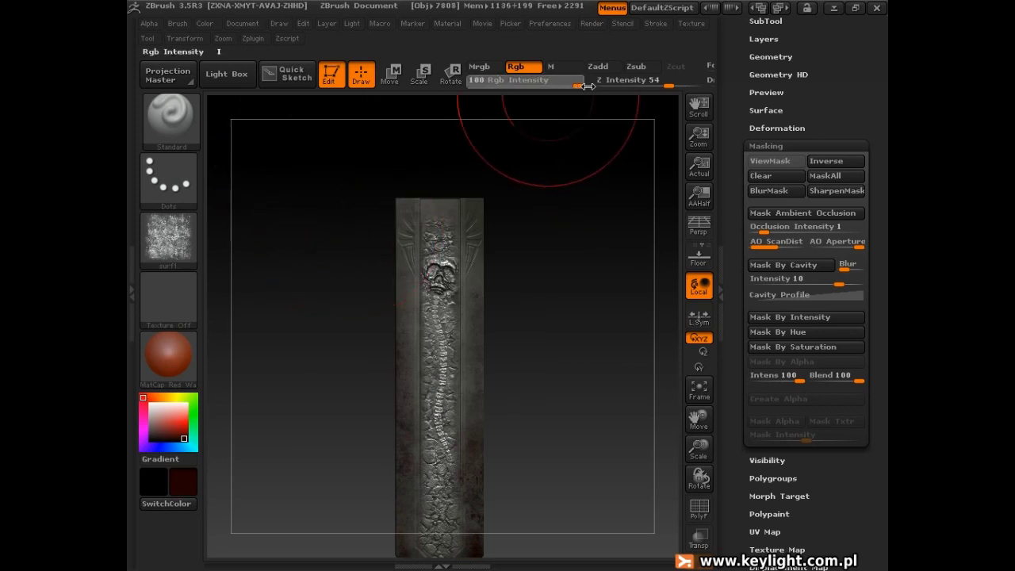
left_click_drag(564, 80, 583, 80)
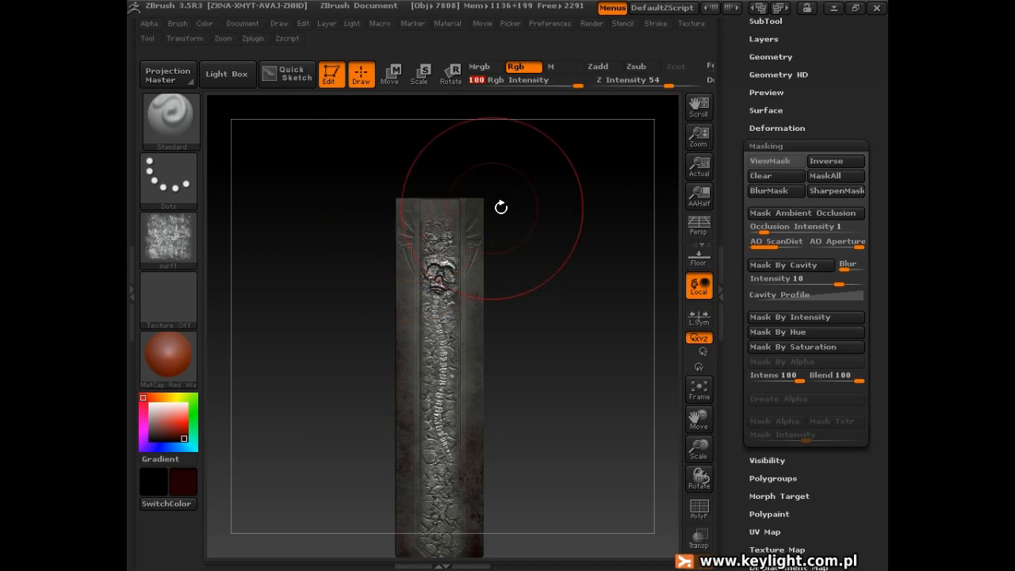
left_click_drag(338, 163, 536, 446, "ctrl")
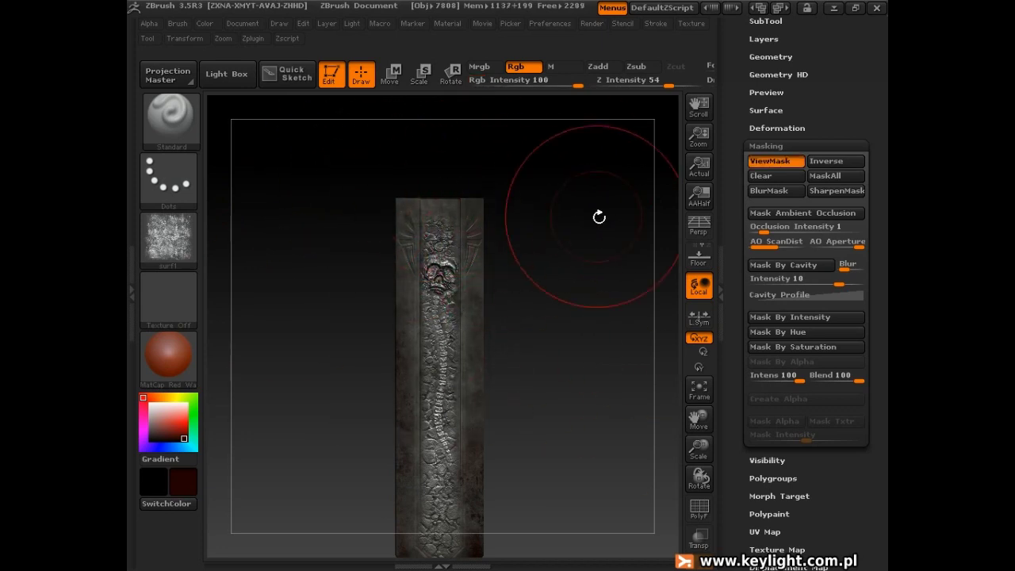
mouse_move(567, 227)
left_mouse_down("alt")
mouse_move(522, 295)
mouse_move(598, 270)
mouse_move(482, 133)
left_mouse_up("alt")
Switch the brush alpha off, drop Rgb Intensity to 2 and hide the mask display
left_click(170, 241)
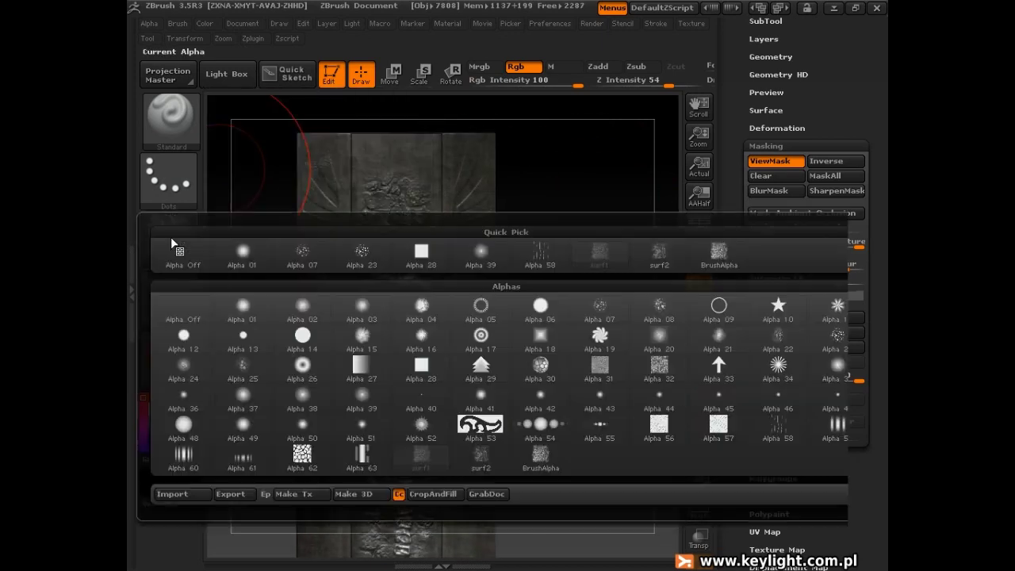
left_click(236, 253)
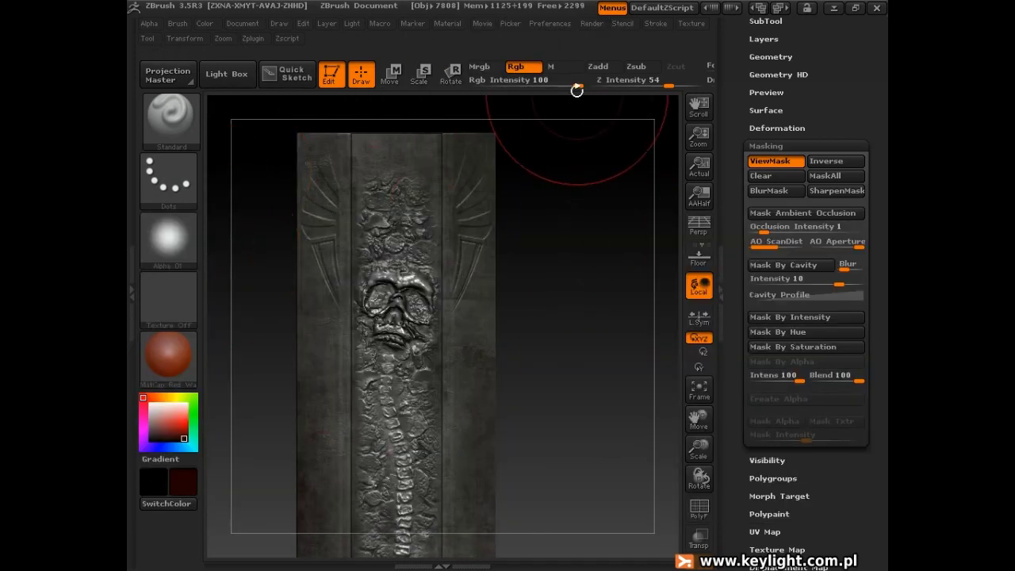
mouse_move(573, 85)
left_mouse_down()
mouse_move(513, 84)
mouse_move(511, 328)
left_mouse_up()
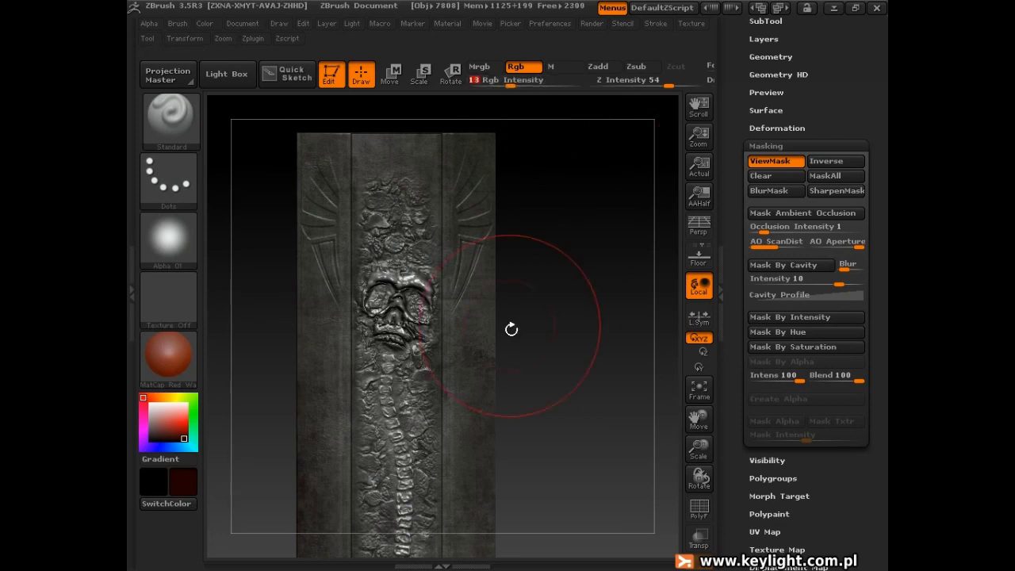
left_click(766, 162)
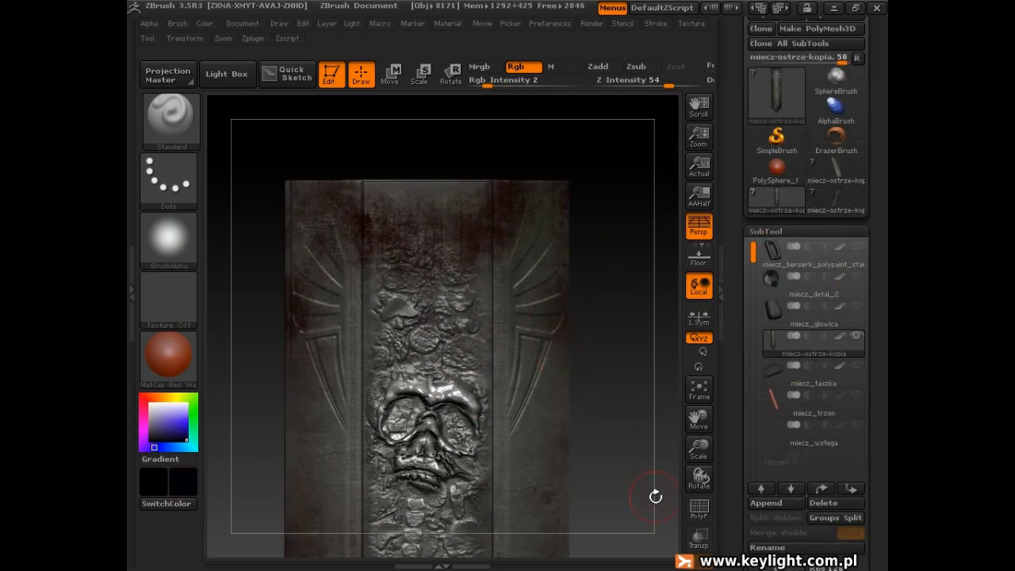
Review the stained spine and skull, then toggle the miecz_taszka guard on, off and on again
left_click_drag(655, 496, 628, 245, "alt")
left_click_drag(608, 426, 599, 282, "alt")
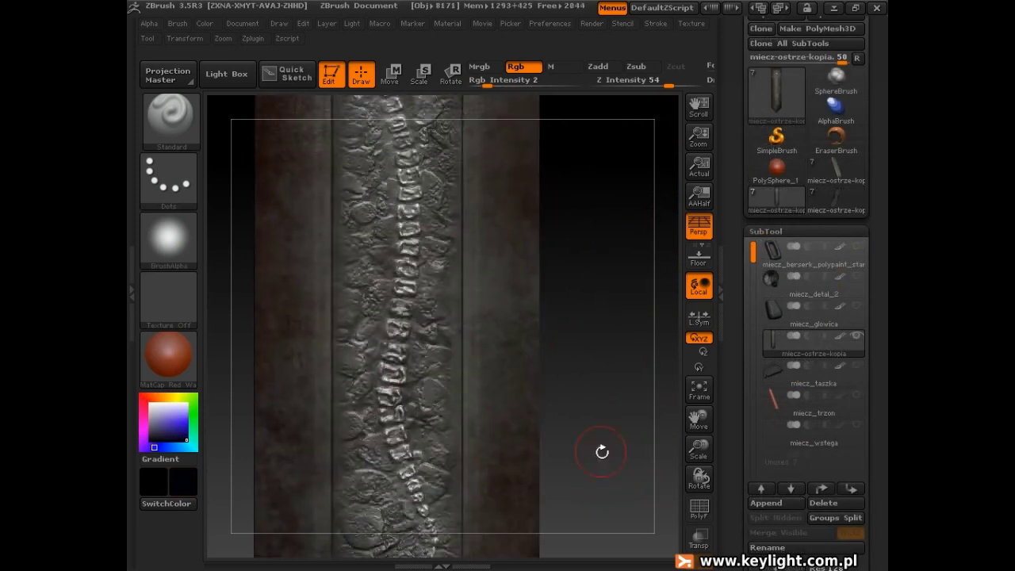
mouse_move(602, 451)
left_mouse_down("alt")
mouse_move(612, 238)
mouse_move(587, 236)
mouse_move(606, 351)
left_mouse_up("alt")
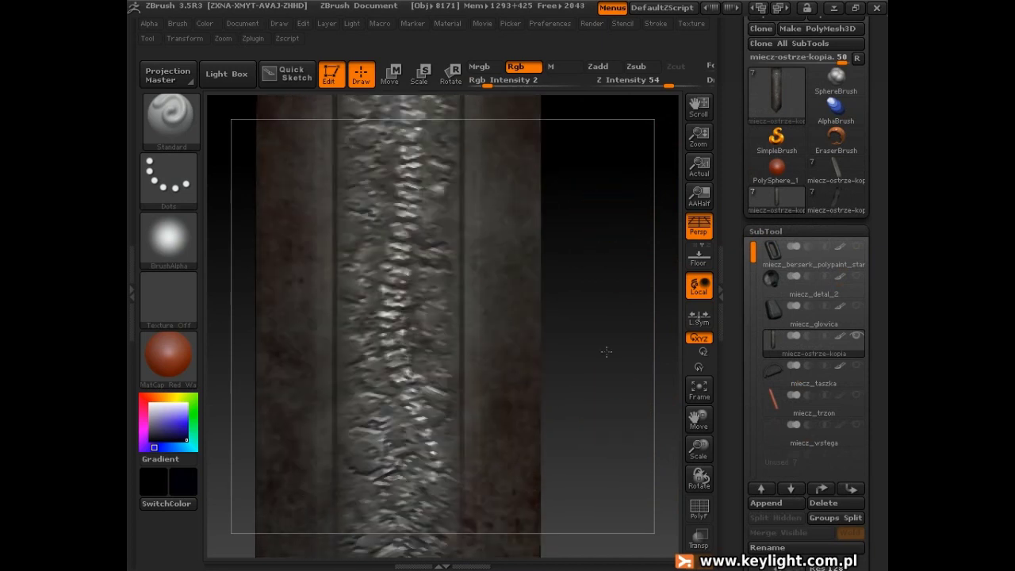
mouse_move(608, 127)
left_mouse_down("alt")
mouse_move(608, 188)
mouse_move(585, 235)
mouse_move(570, 381)
left_mouse_up("alt")
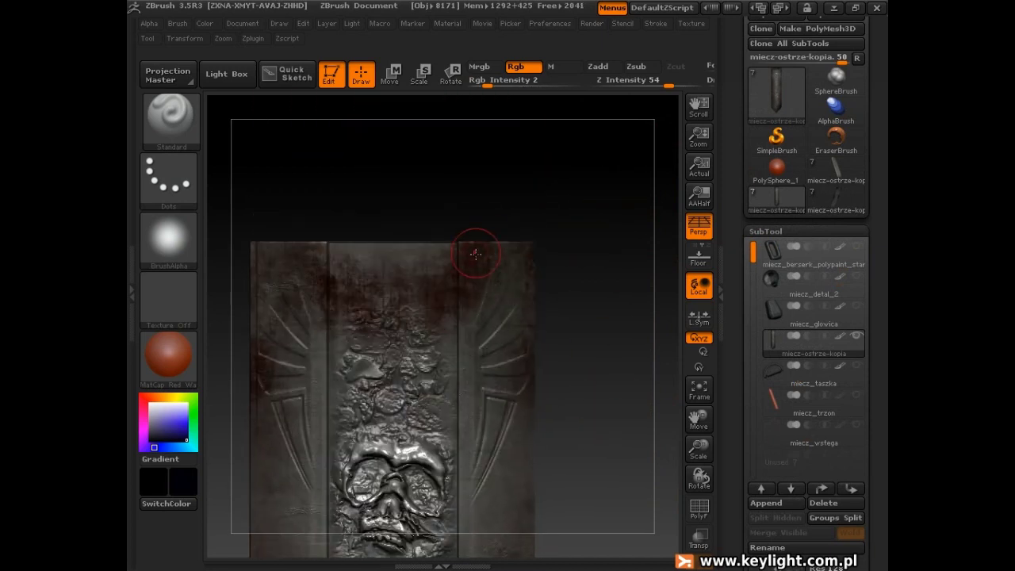
left_click(857, 365)
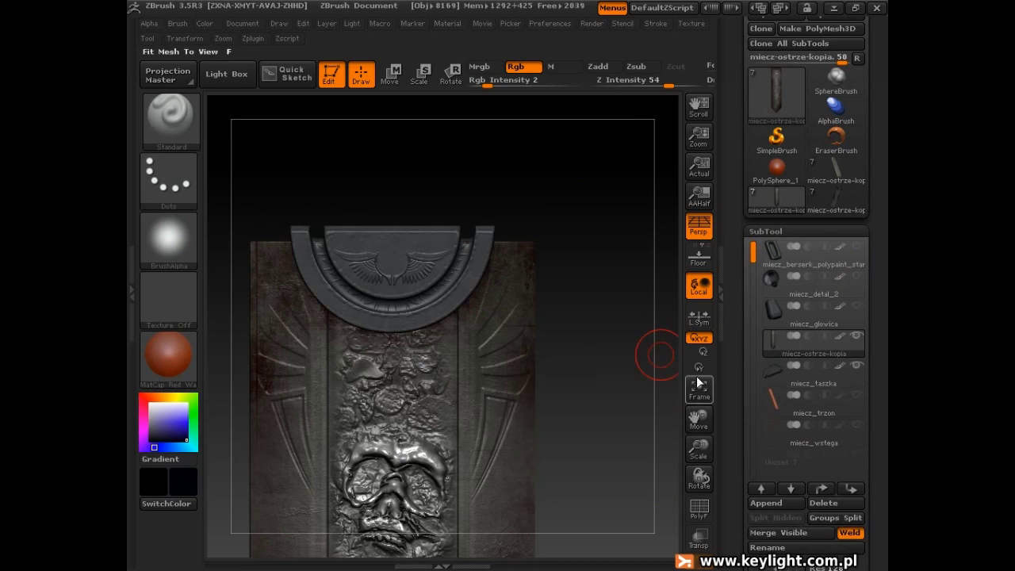
mouse_move(645, 376)
left_mouse_down()
mouse_move(623, 356)
mouse_move(589, 363)
mouse_move(597, 317)
mouse_move(555, 317)
mouse_move(492, 230)
left_mouse_up()
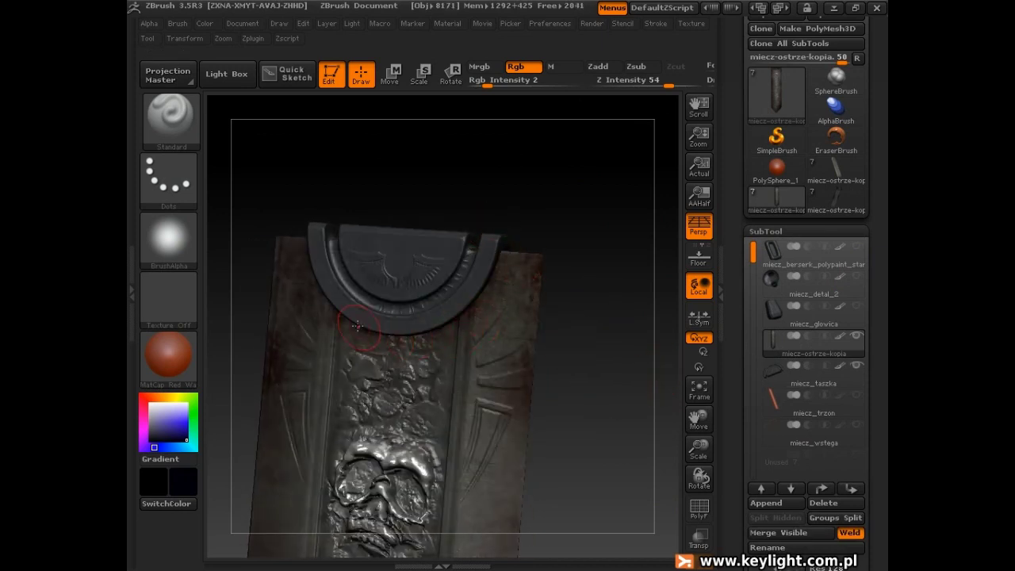
left_click(857, 365)
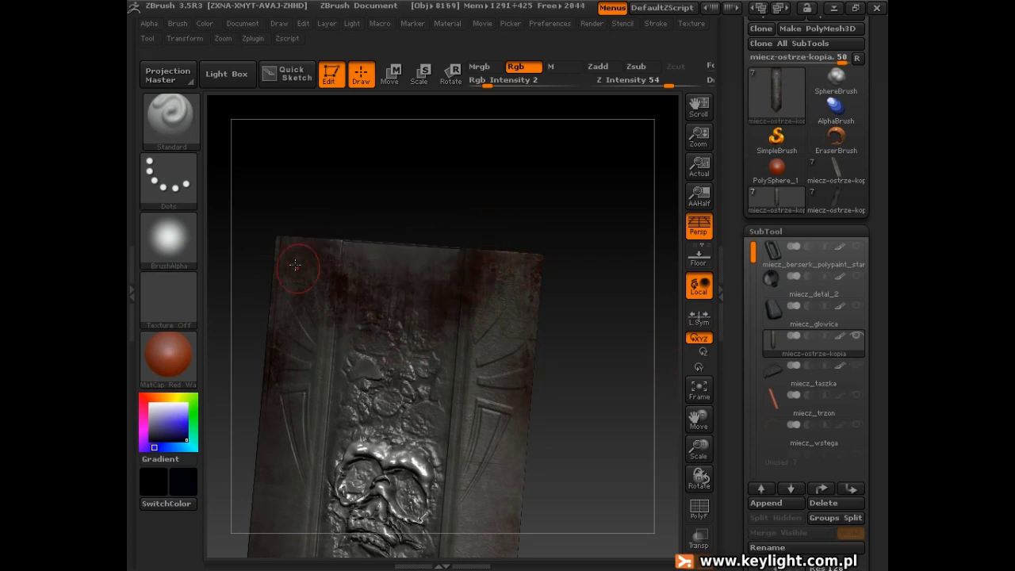
mouse_move(619, 331)
left_mouse_down()
mouse_move(478, 329)
mouse_move(632, 330)
left_mouse_up()
mouse_move(392, 190)
left_mouse_down("alt")
mouse_move(490, 191)
mouse_move(429, 194)
left_mouse_up("alt")
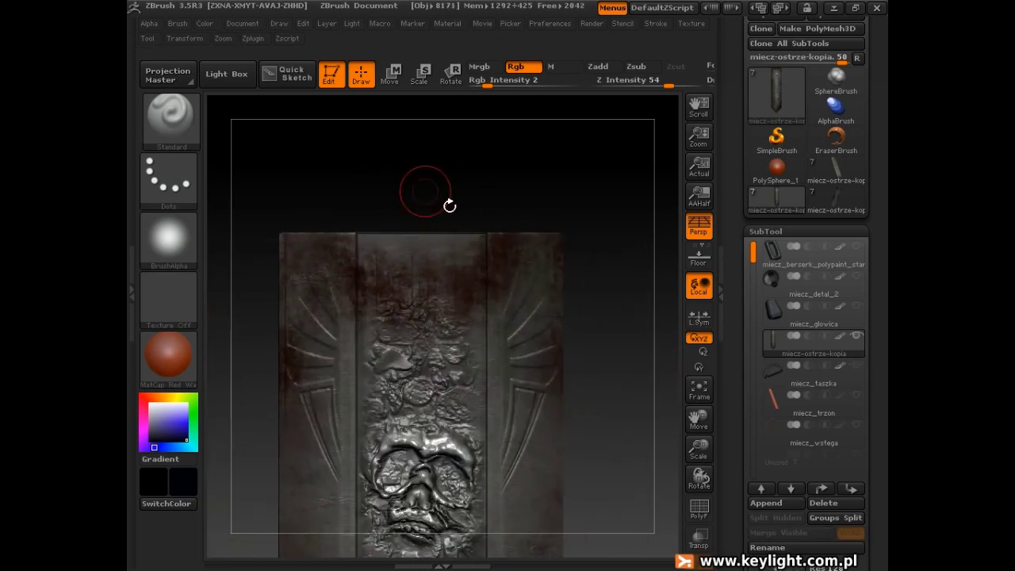
left_click(860, 366)
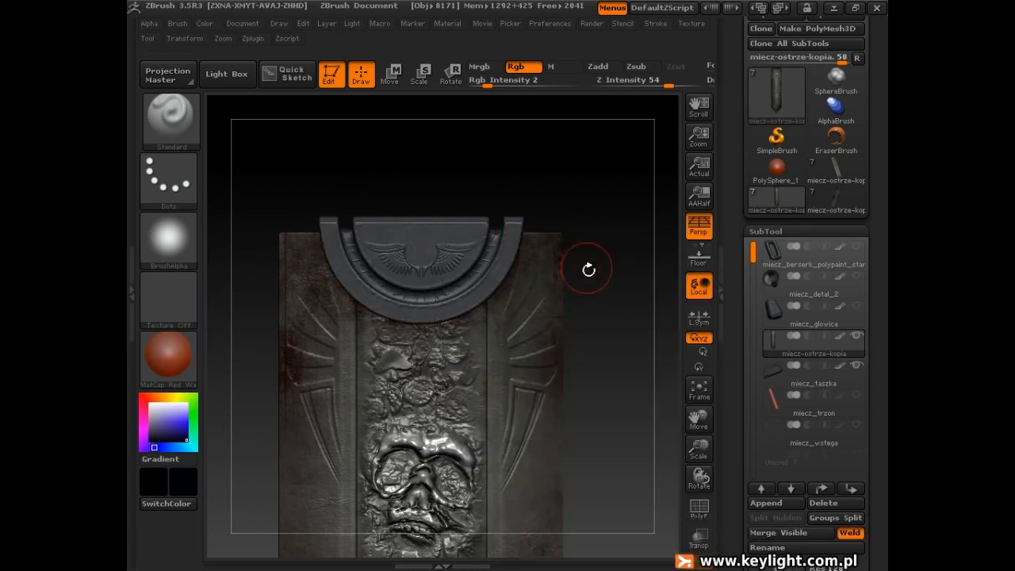
mouse_move(643, 319)
left_mouse_down()
mouse_move(624, 329)
mouse_move(619, 318)
mouse_move(634, 312)
left_mouse_up()
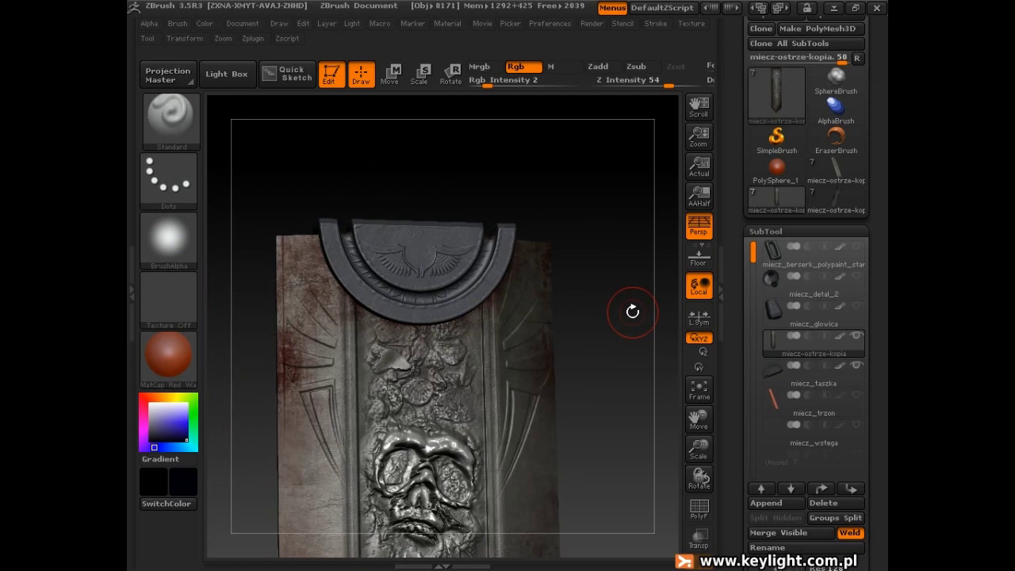